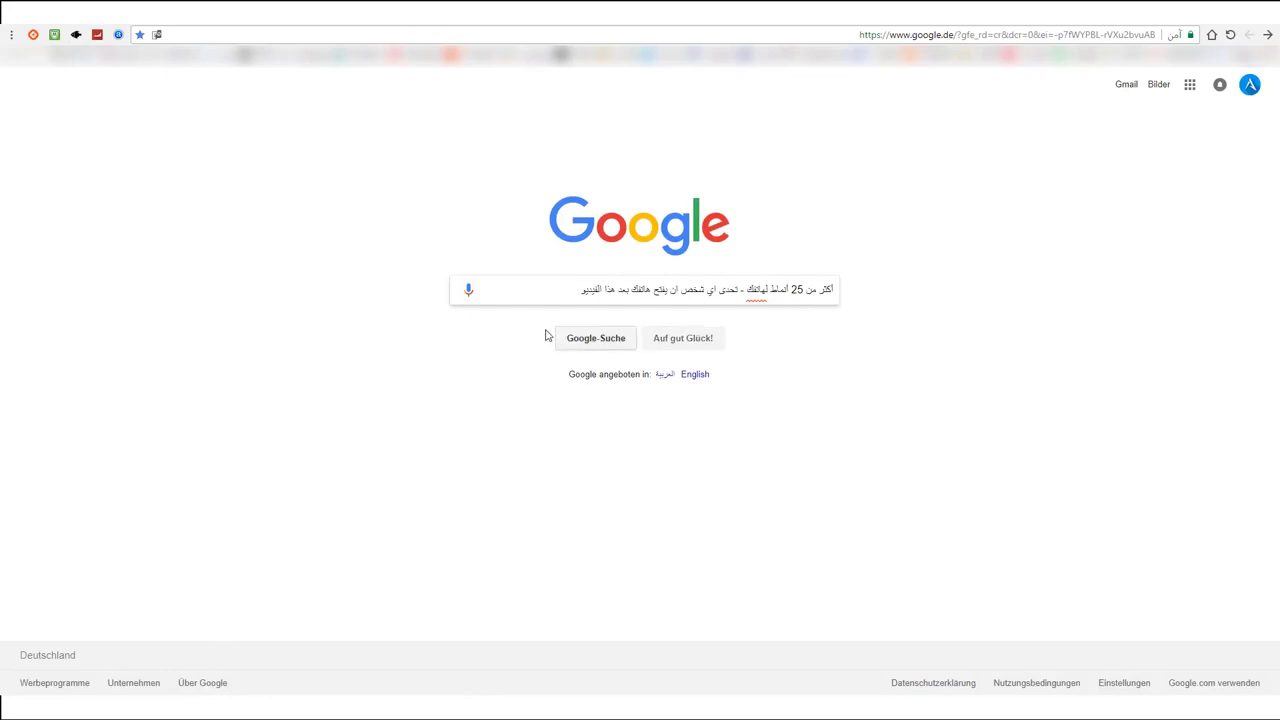
# - Search Google for the entered video title, open the globalcn.us result and look through its video details and description
pyautogui.press('Return')
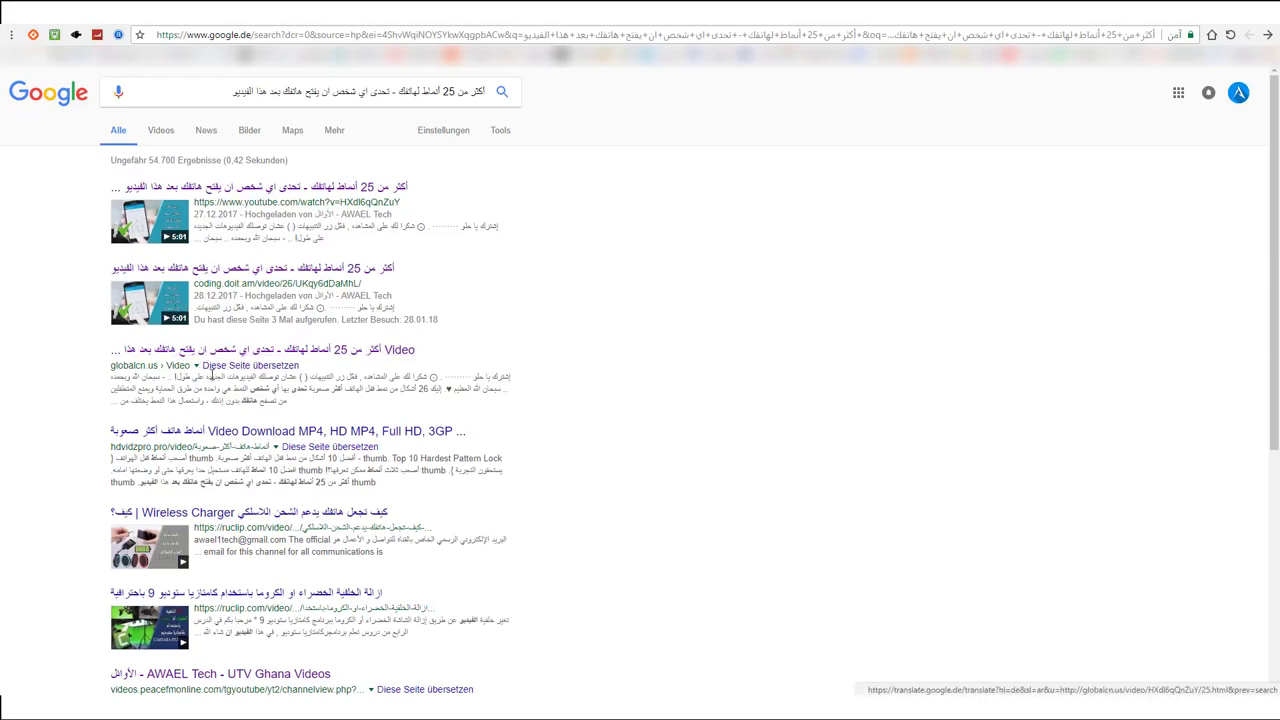
pyautogui.click(201, 352)
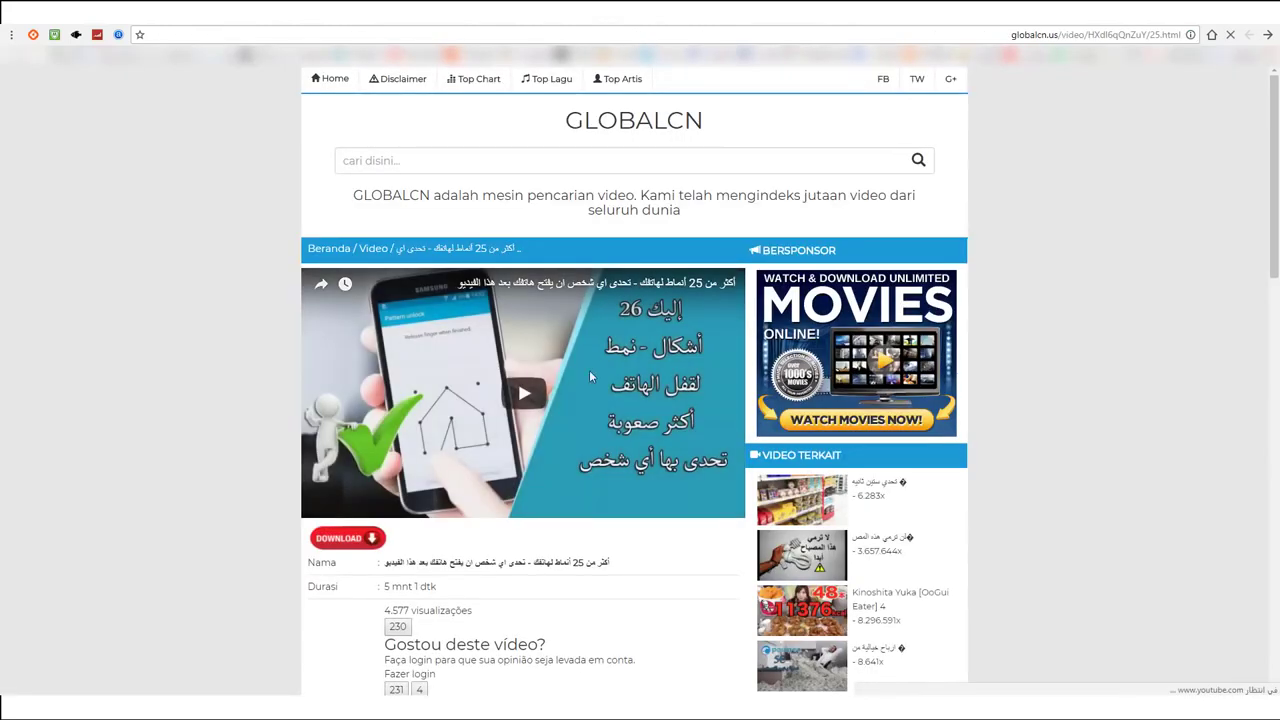
pyautogui.scroll(-3, 474, 474)
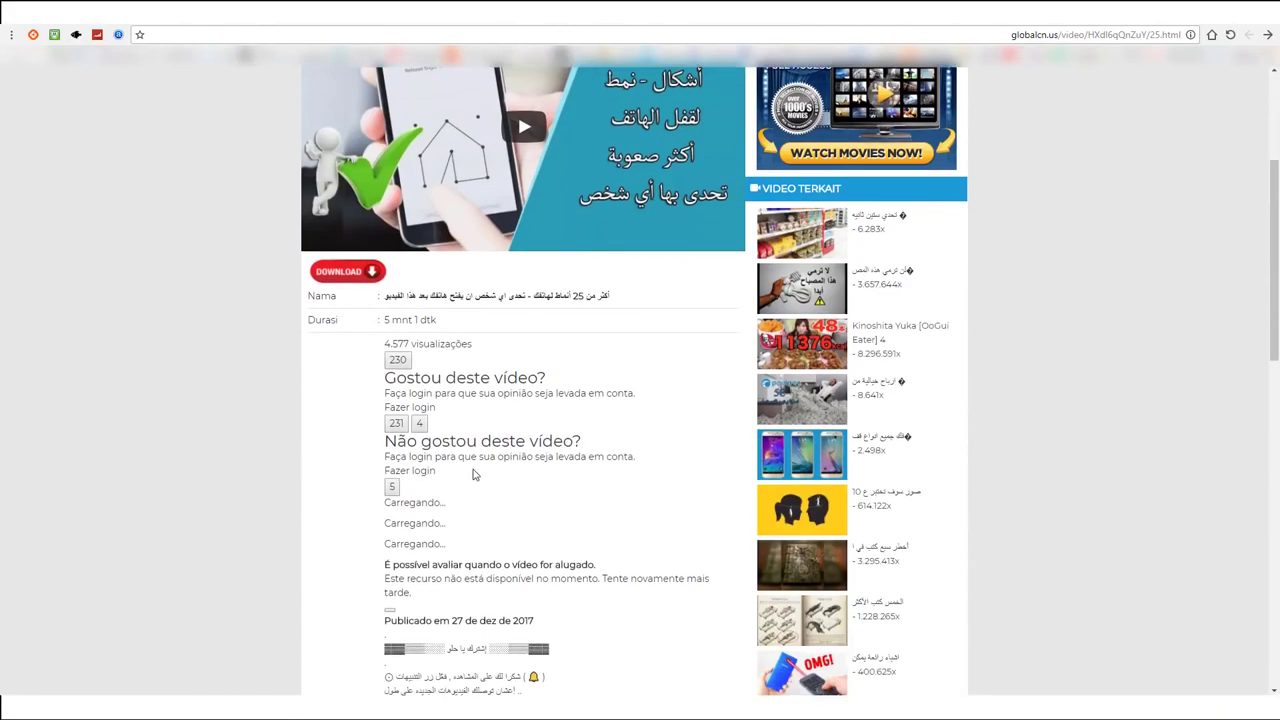
pyautogui.scroll(-5, 474, 474)
pyautogui.scroll(7, 566, 528)
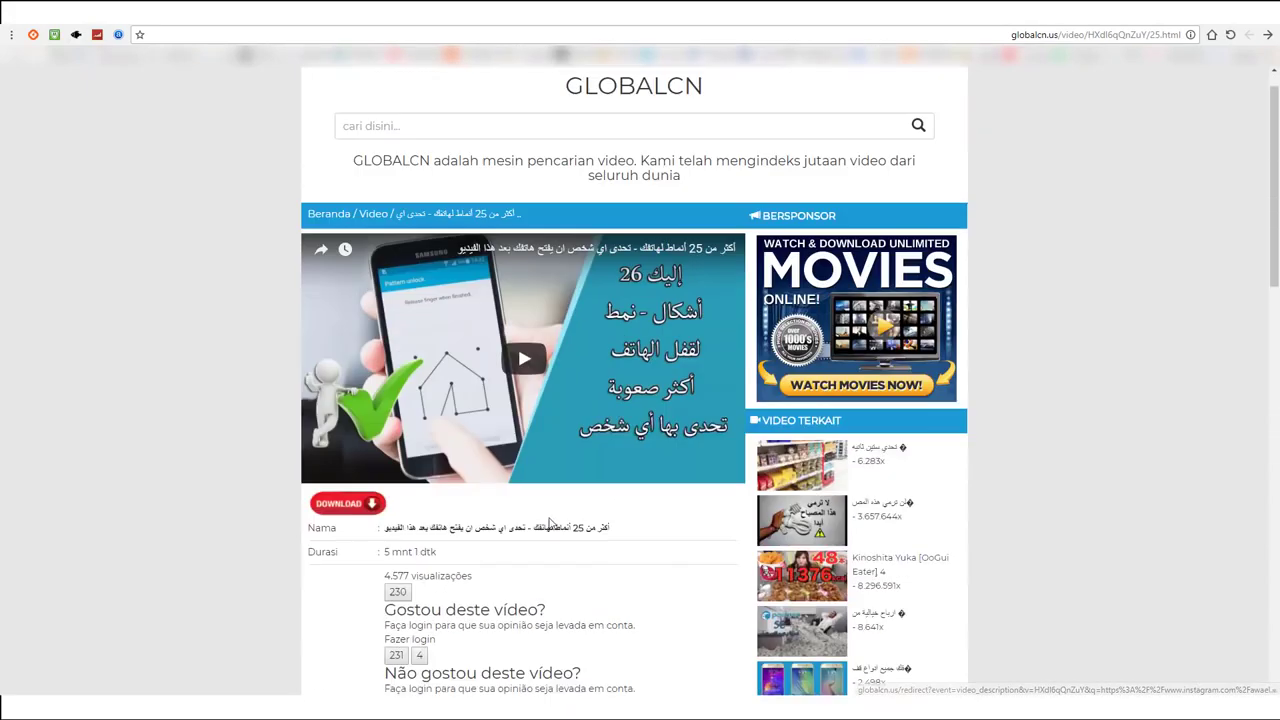
pyautogui.scroll(-4, 527, 450)
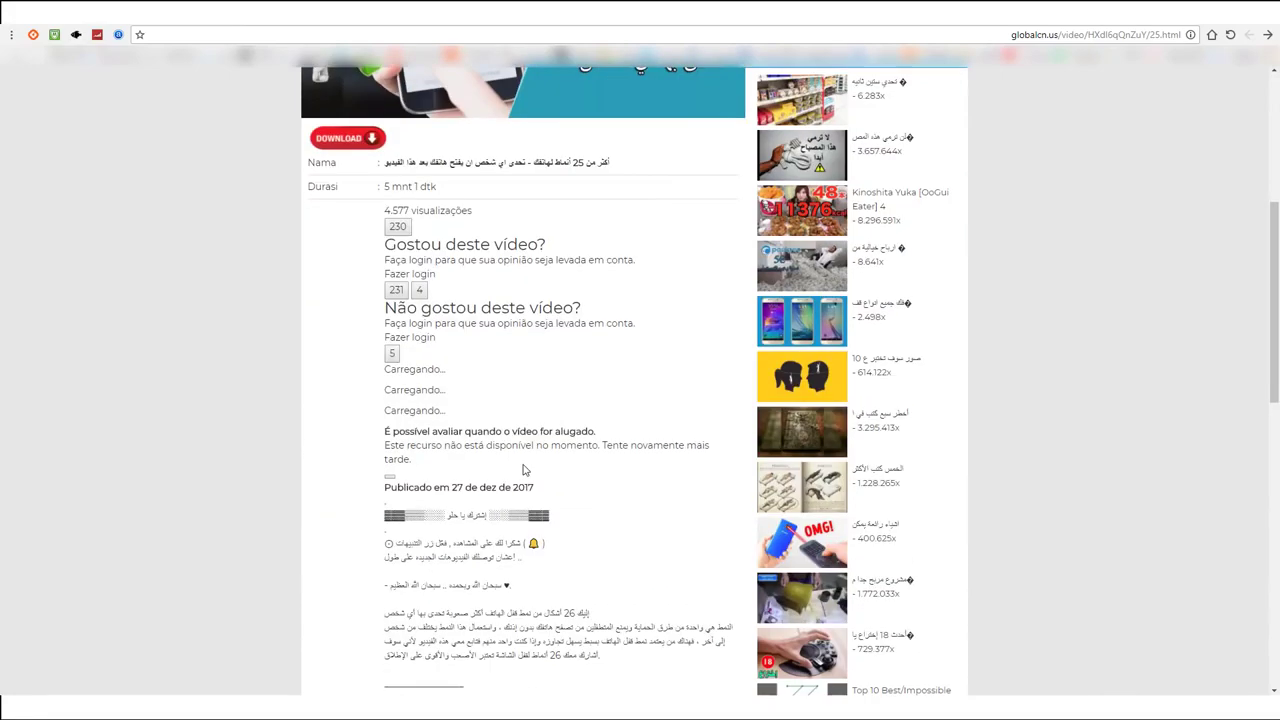
pyautogui.scroll(-10, 522, 469)
pyautogui.scroll(8, 581, 573)
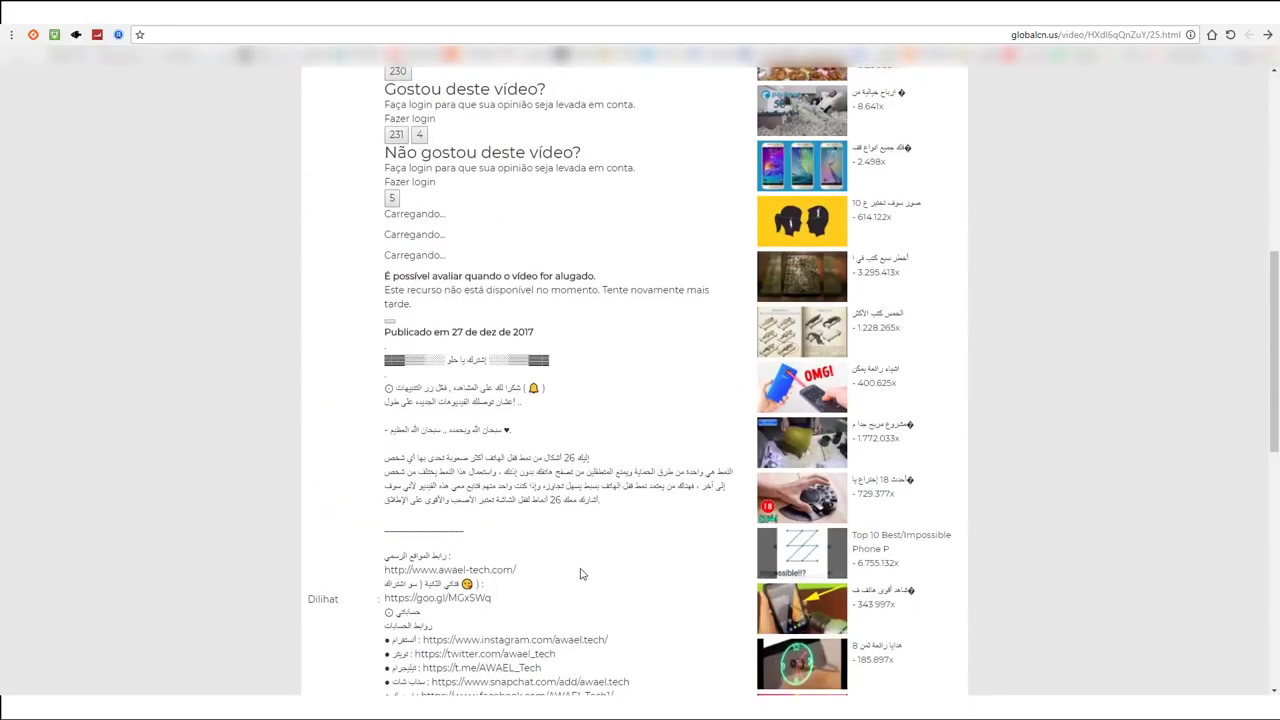
pyautogui.scroll(6, 581, 573)
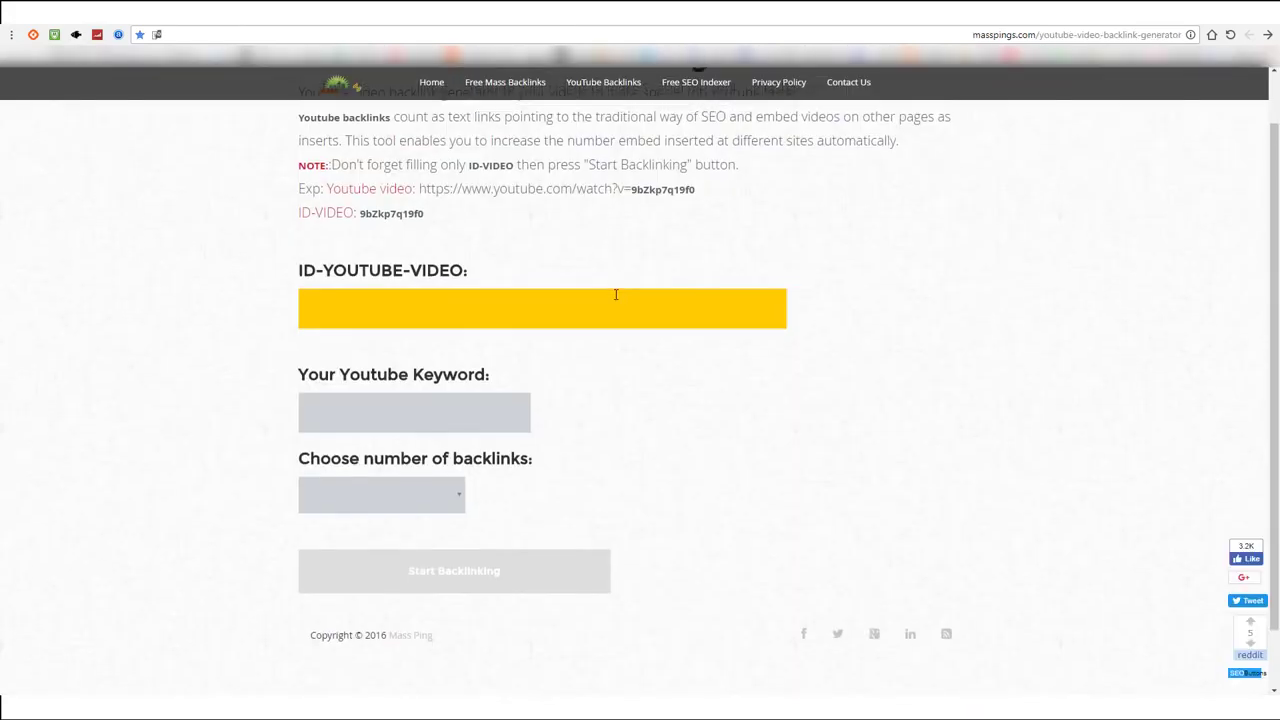
# - Examine the heading and instructions of the YouTube video backlink generator on masspings.com, highlighting the word "backlink"
pyautogui.scroll(1, 616, 294)
pyautogui.moveTo(684, 118); pyautogui.dragTo(566, 118)
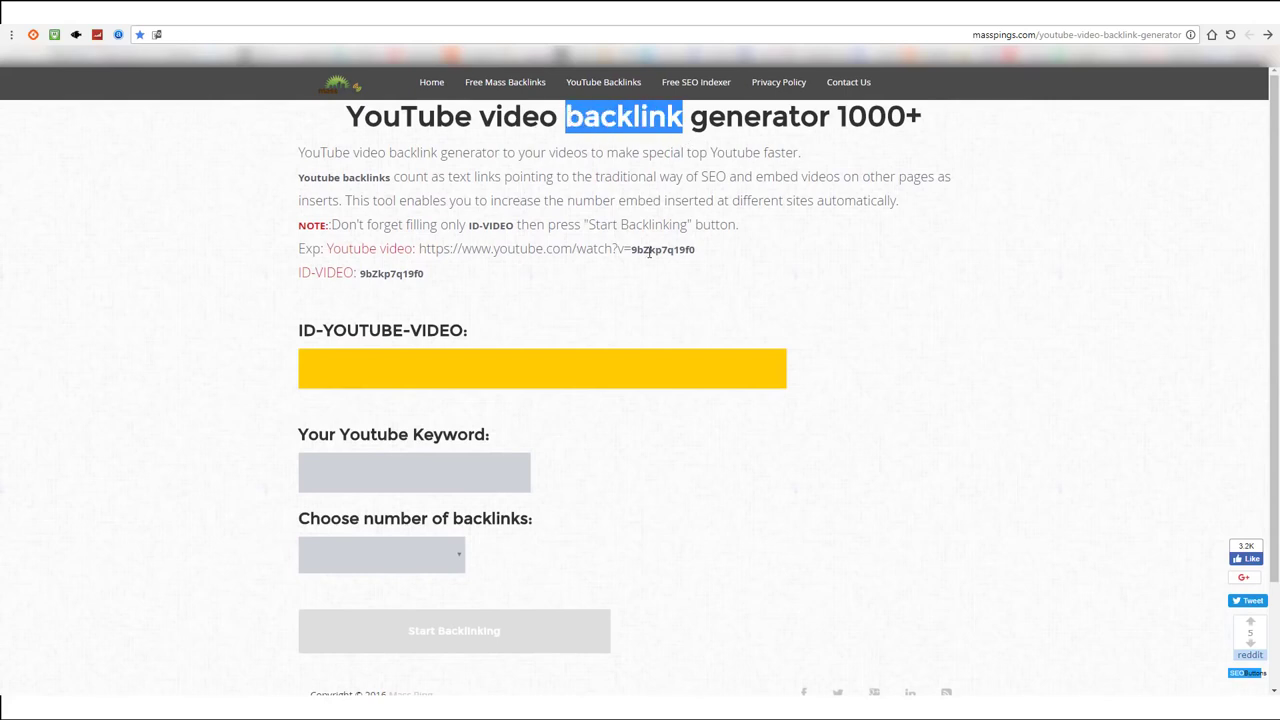
pyautogui.click(600, 306)
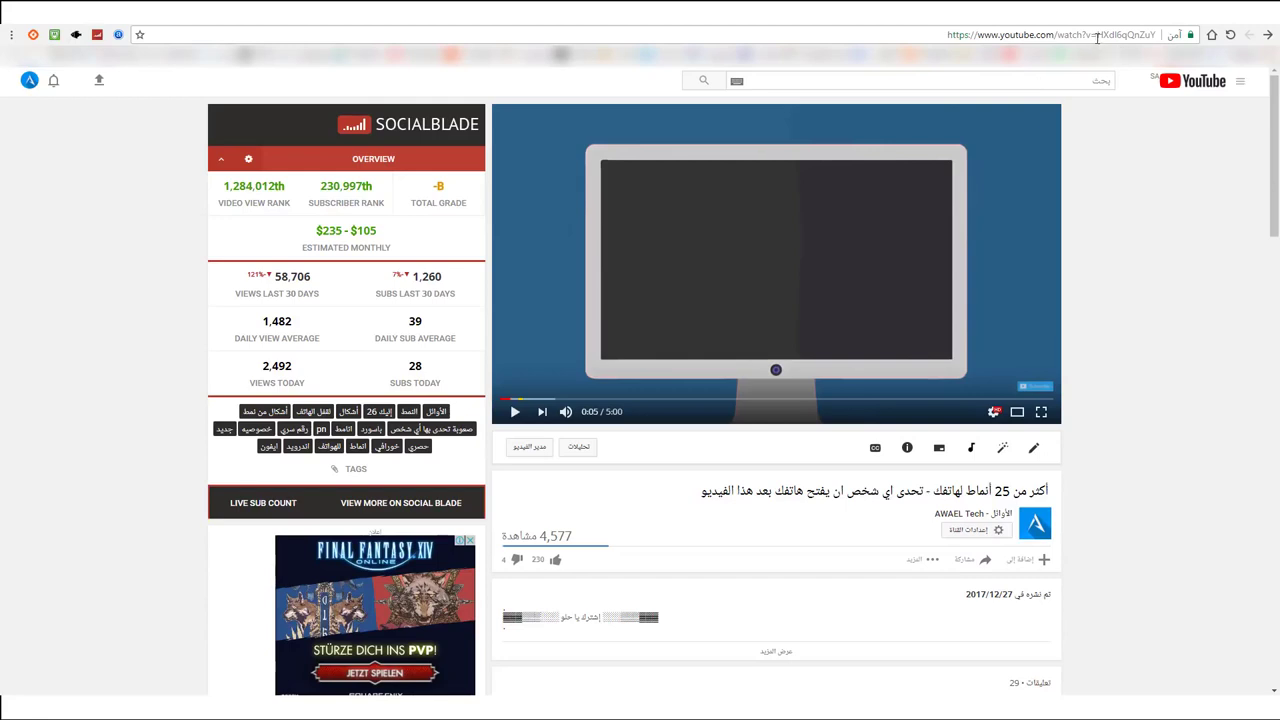
# - Copy the video ID HXdI6qQnZuY from the YouTube video's address into the backlink generator's ID-YOUTUBE-VIDEO field
pyautogui.moveTo(1097, 37); pyautogui.dragTo(1155, 37)
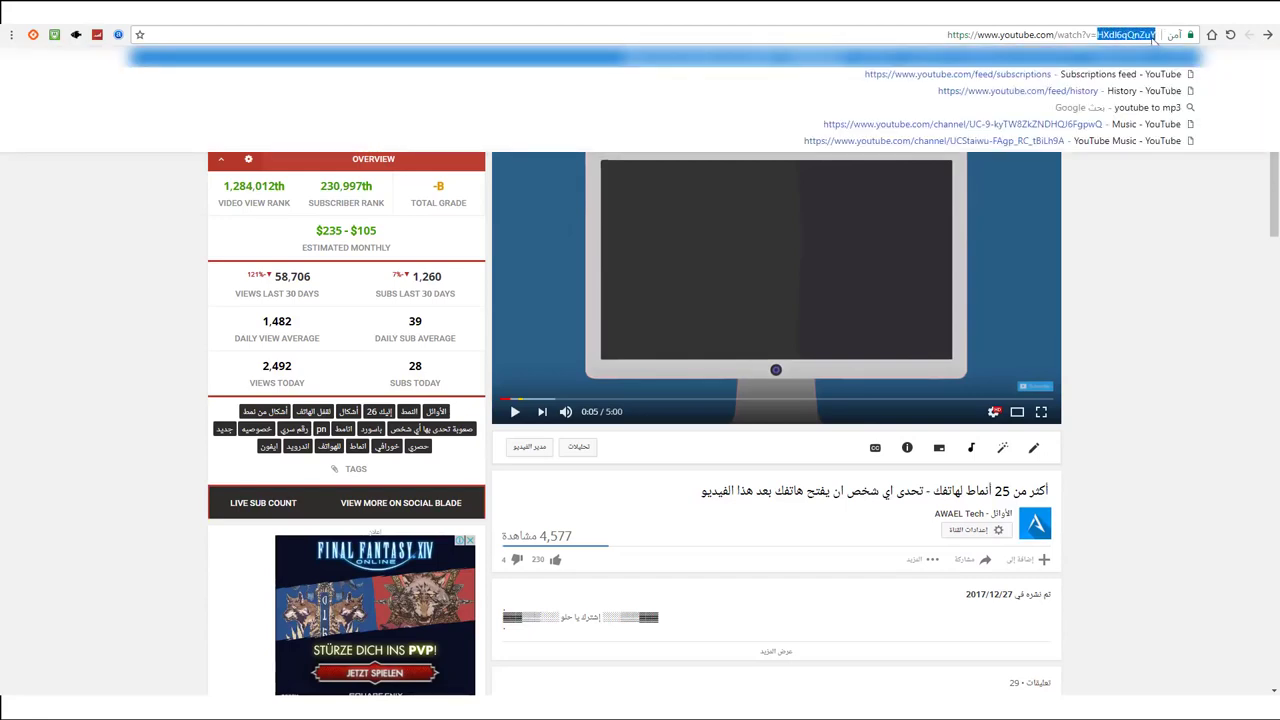
pyautogui.rightClick(1133, 37)
pyautogui.click(1120, 93)
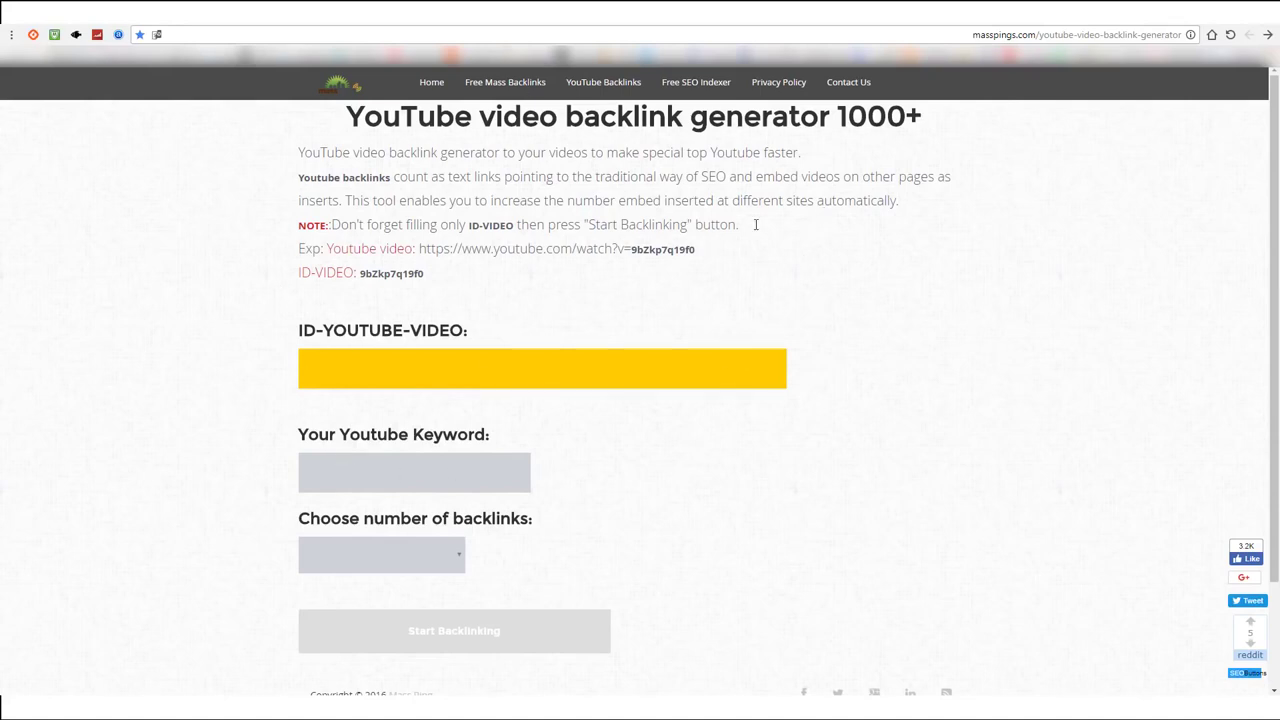
pyautogui.rightClick(373, 369)
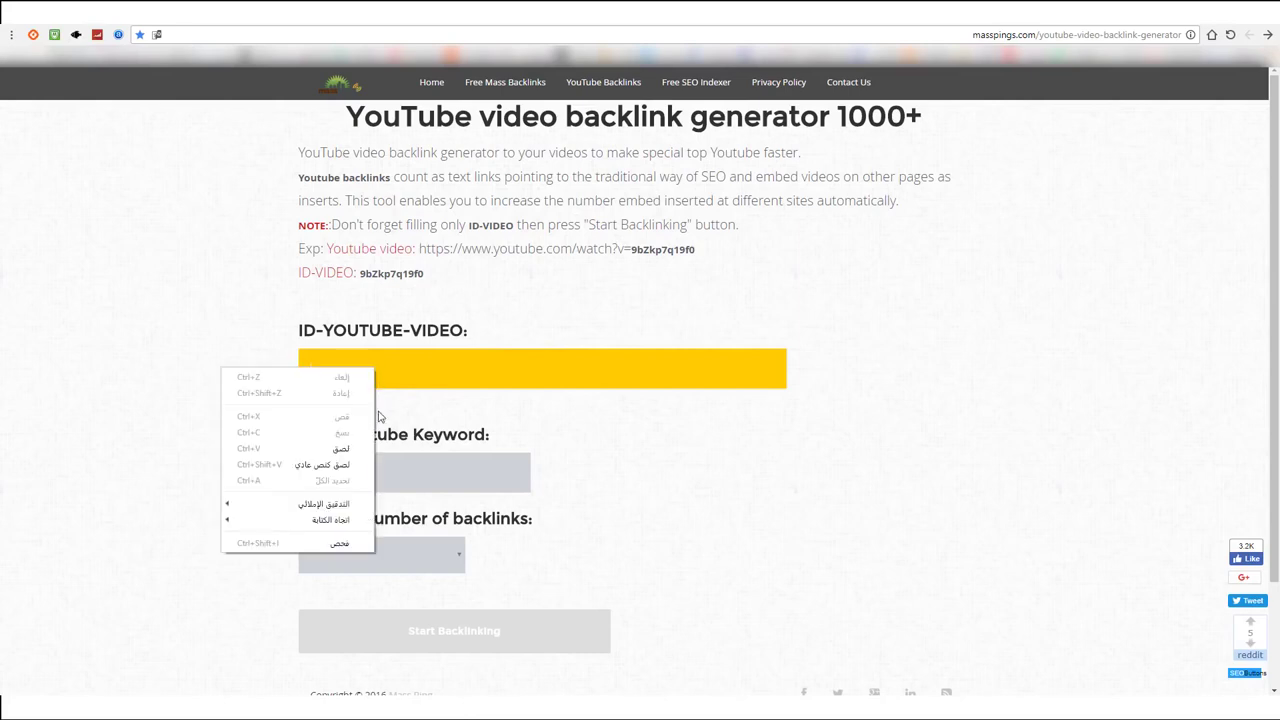
pyautogui.click(345, 448)
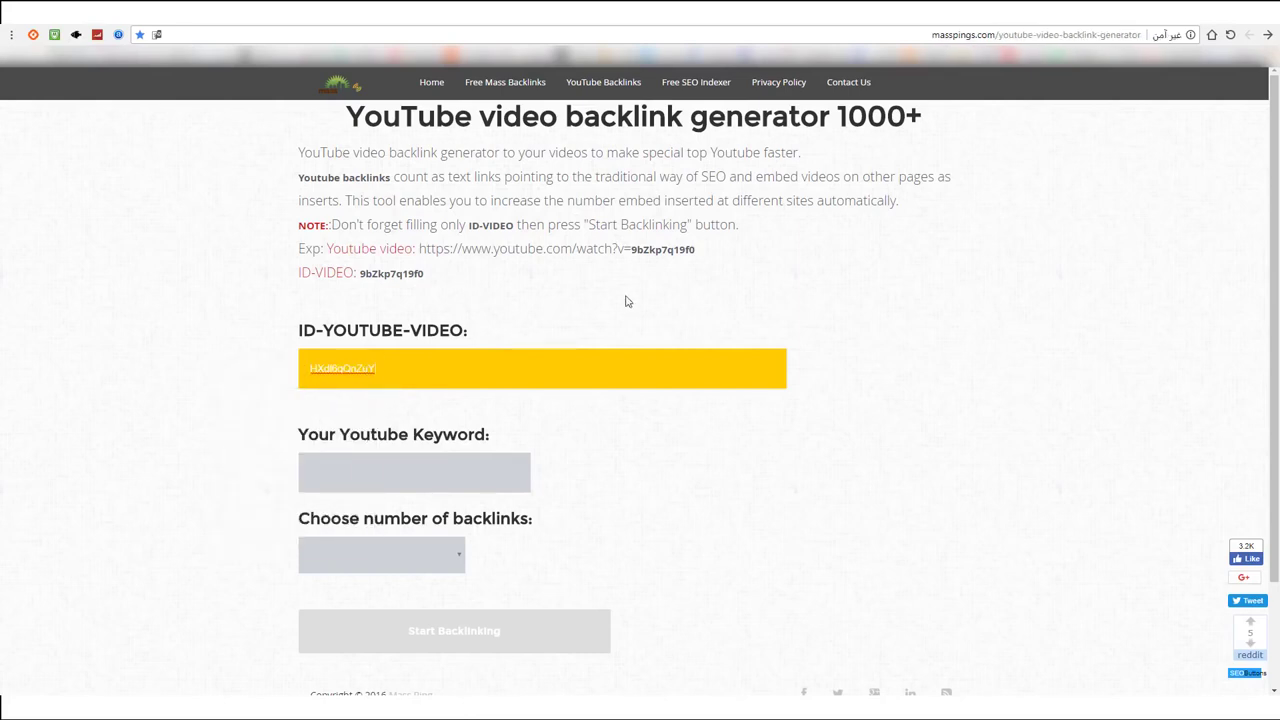
pyautogui.moveTo(697, 250); pyautogui.dragTo(634, 258)
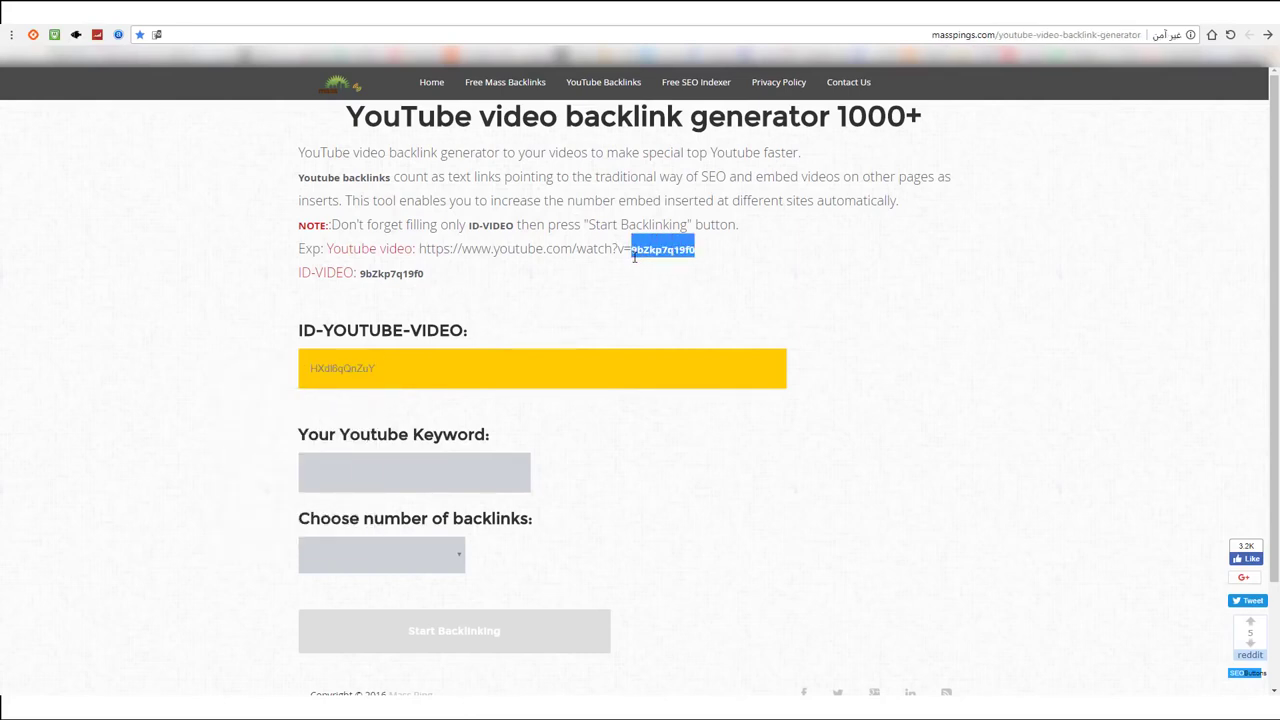
# - Enter a first name as the YouTube keyword and set the number of backlinks to 1000+
pyautogui.click(455, 476)
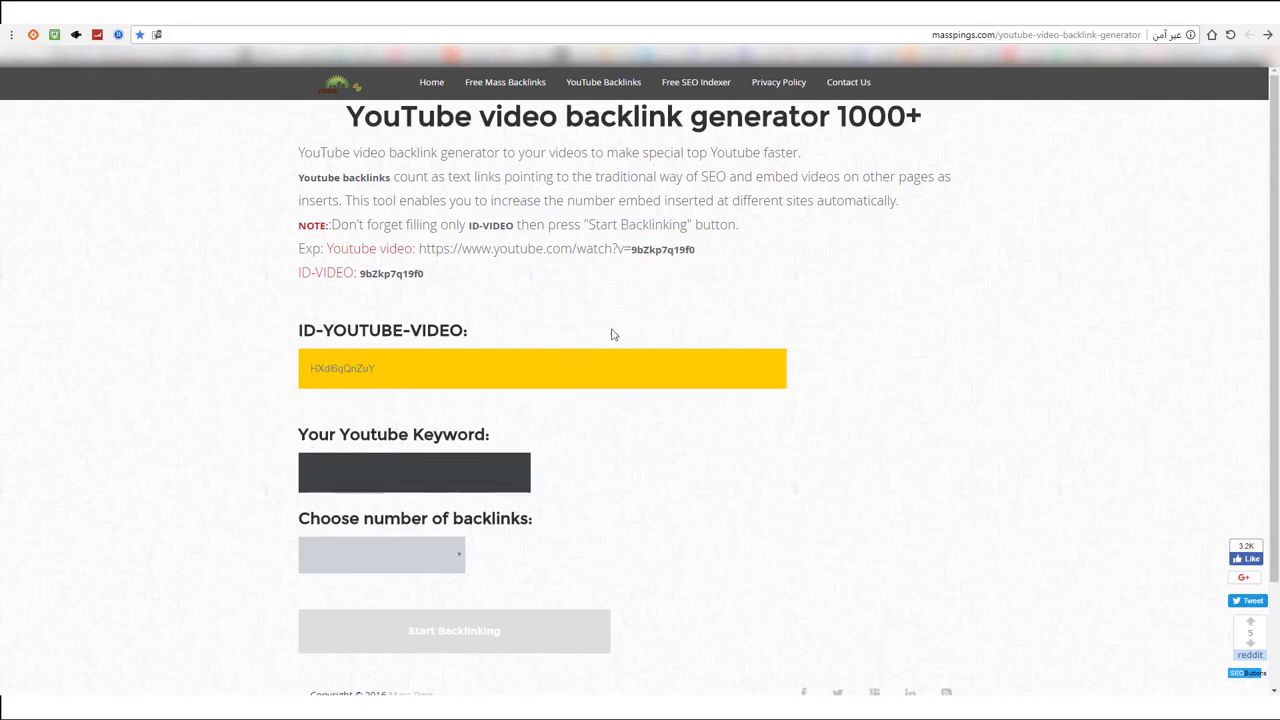
pyautogui.write('جمم')
pyautogui.scroll(-3, 416, 489)
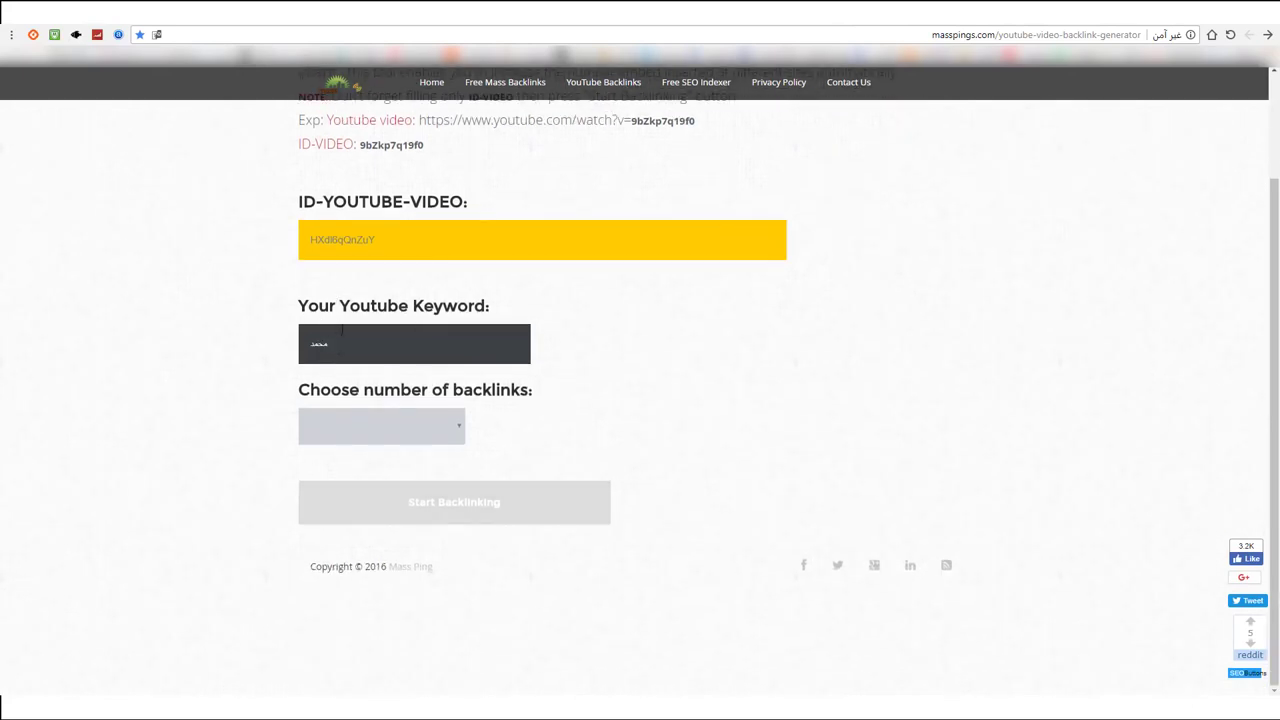
pyautogui.click(447, 425)
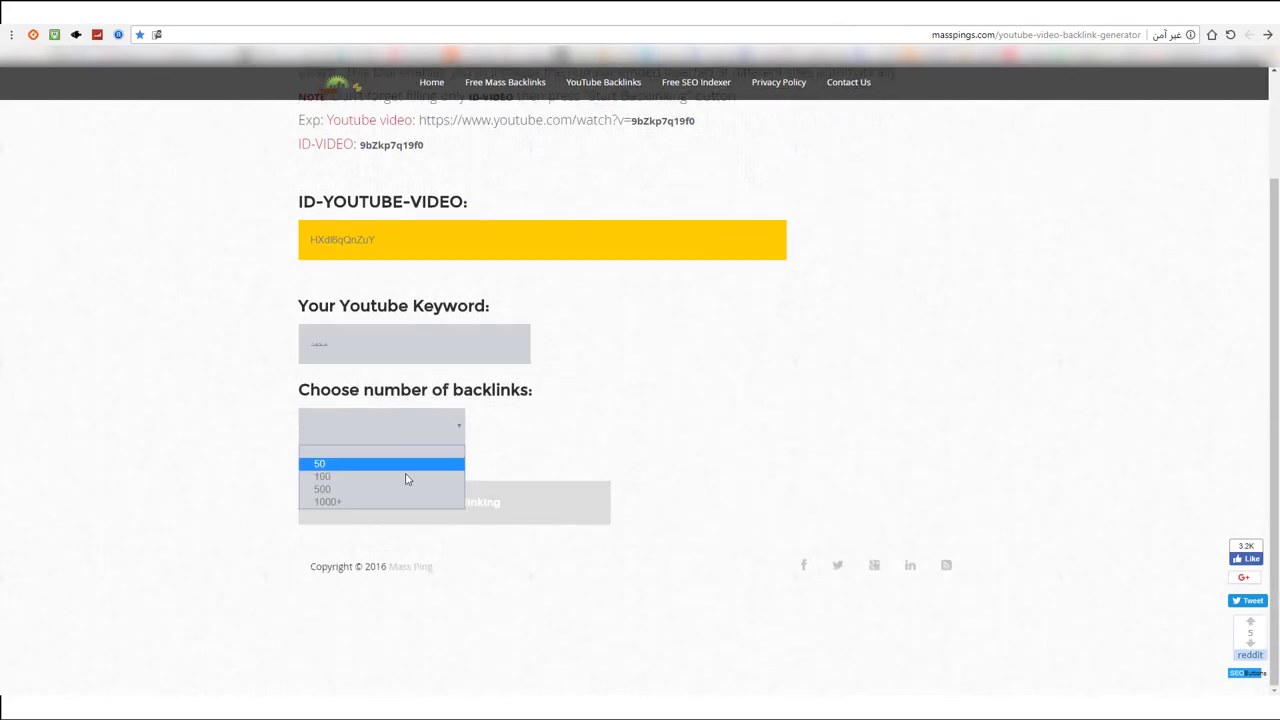
pyautogui.click(325, 505)
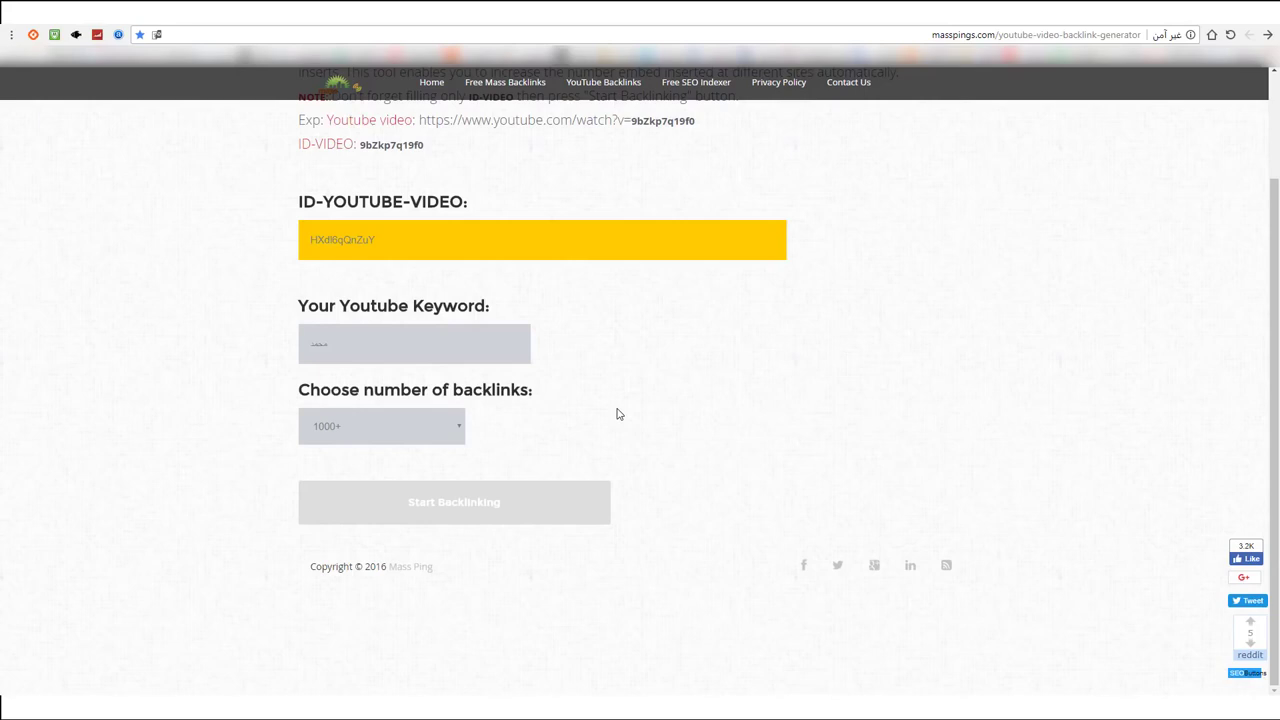
# - Review the filled-in form, reselect 1000+ as the number of backlinks and start the backlinking
pyautogui.scroll(2, 617, 413)
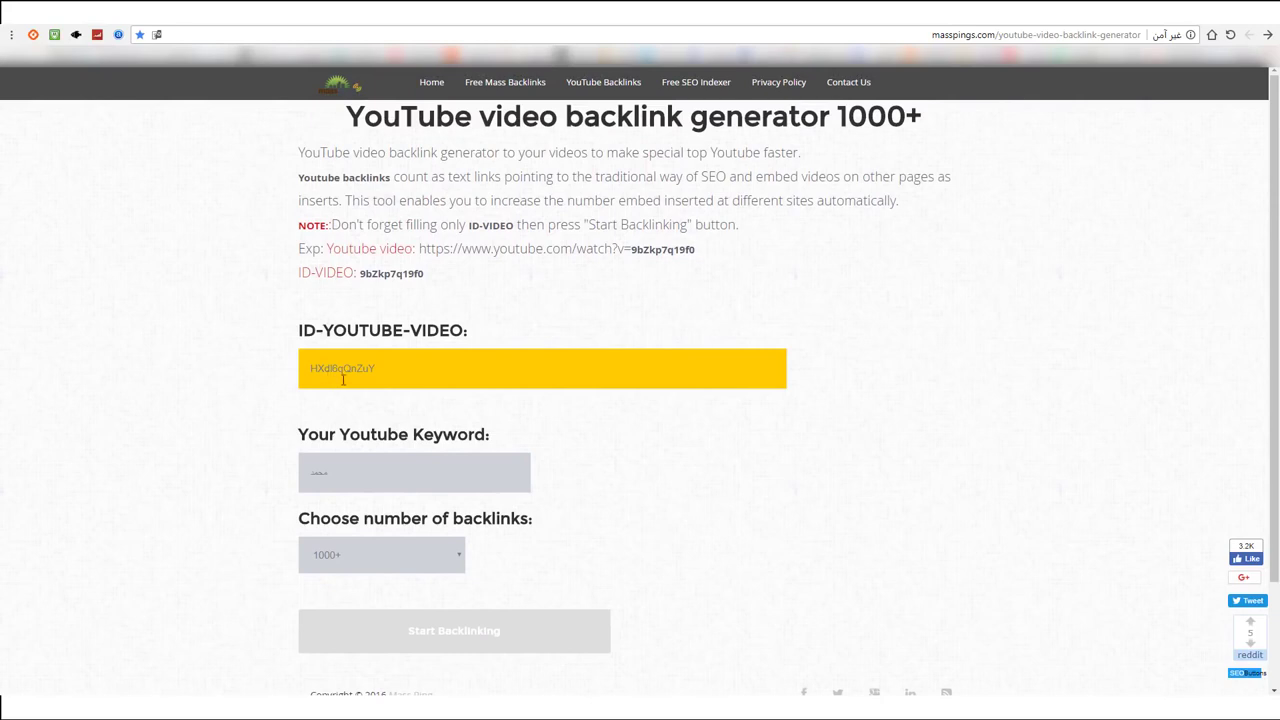
pyautogui.scroll(-2, 397, 428)
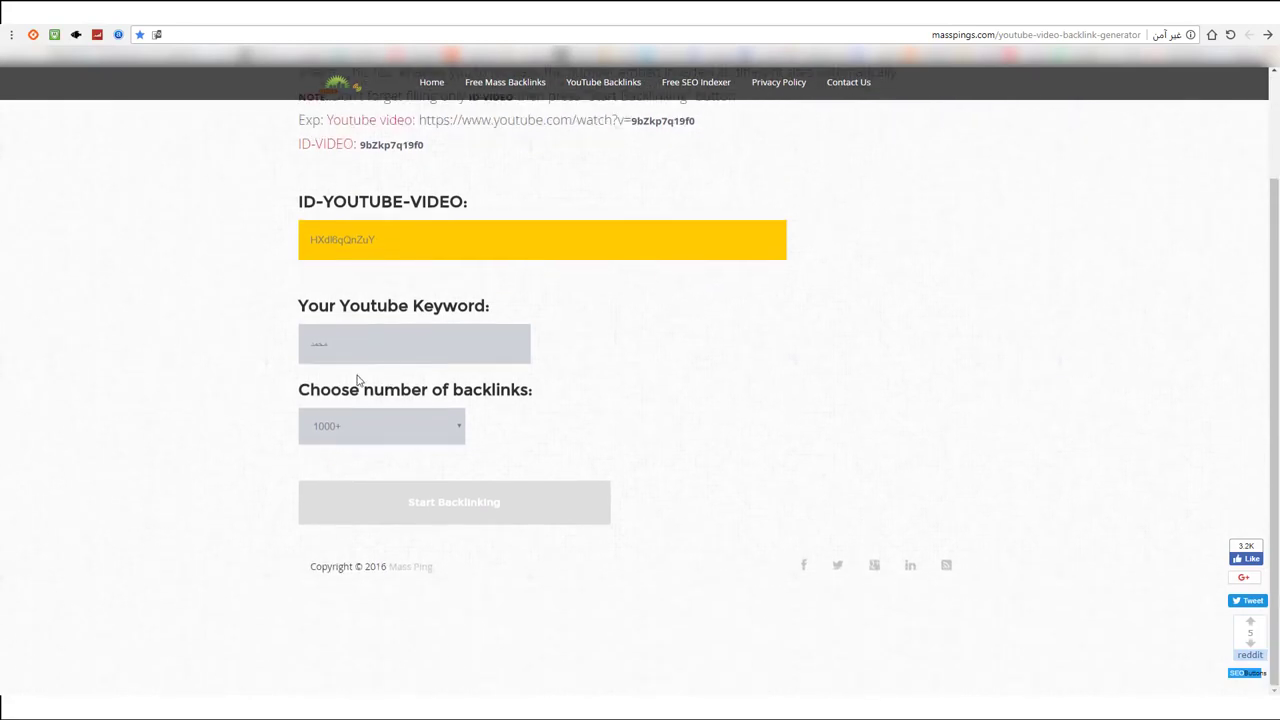
pyautogui.click(328, 426)
pyautogui.click(346, 424)
pyautogui.click(330, 425)
pyautogui.click(325, 503)
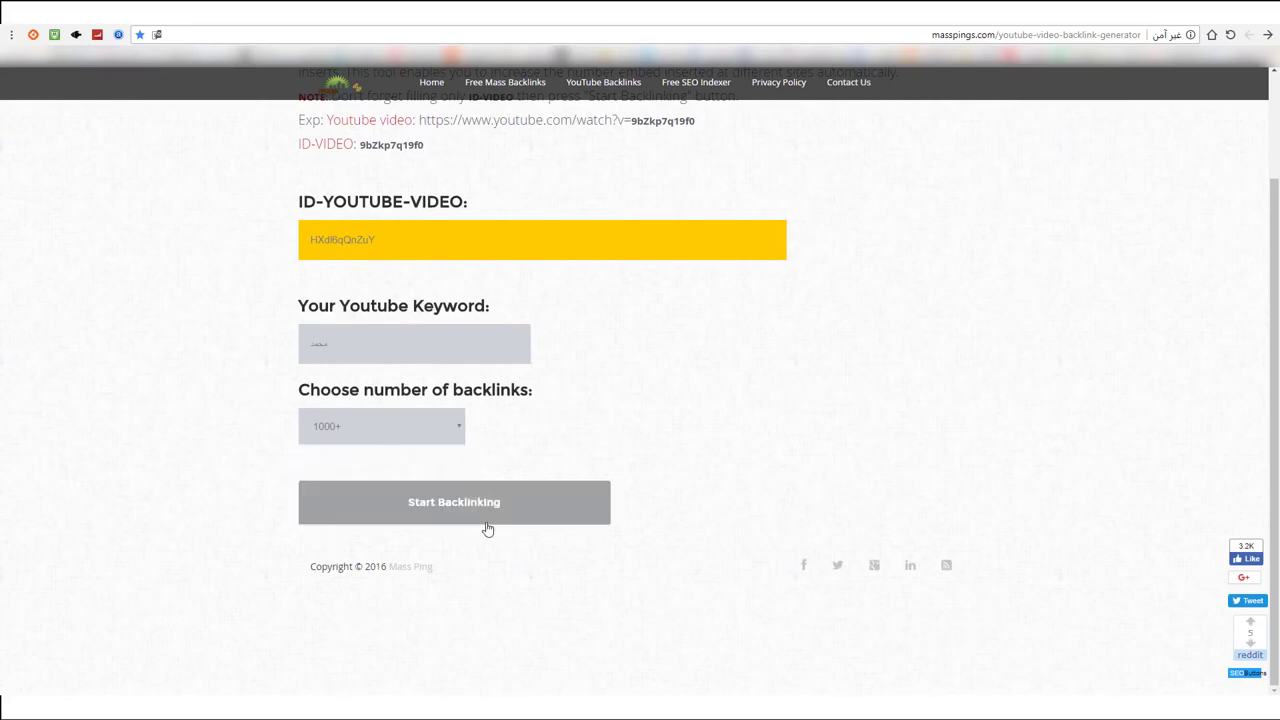
pyautogui.click(459, 503)
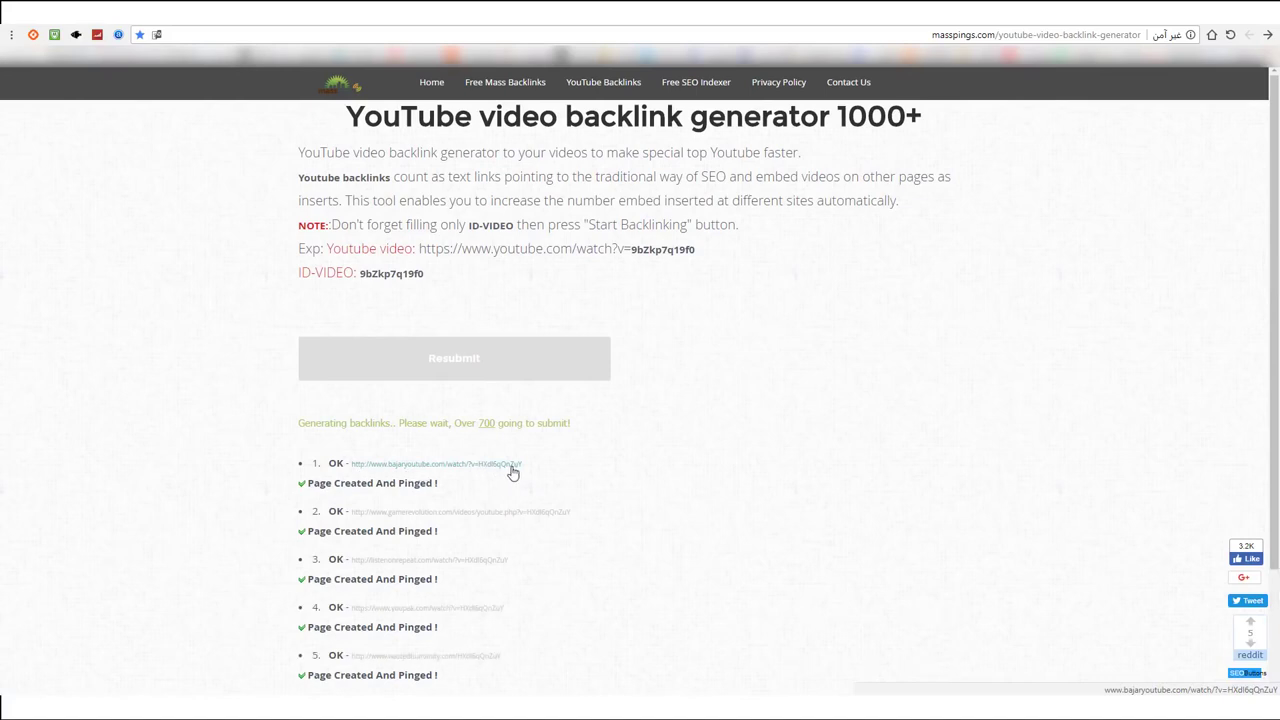
# - Open the sixth generated backlink, the ytapi.com embed page, in a new tab
pyautogui.scroll(-3, 557, 517)
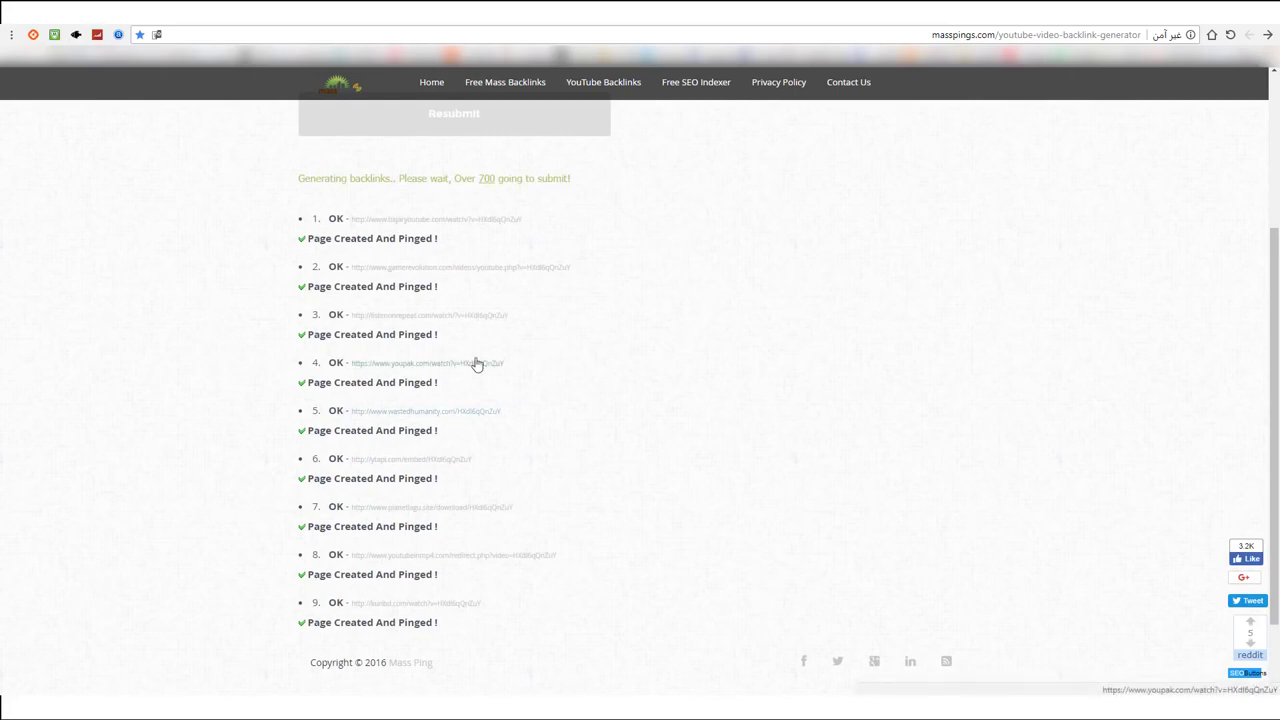
pyautogui.scroll(-1, 405, 490)
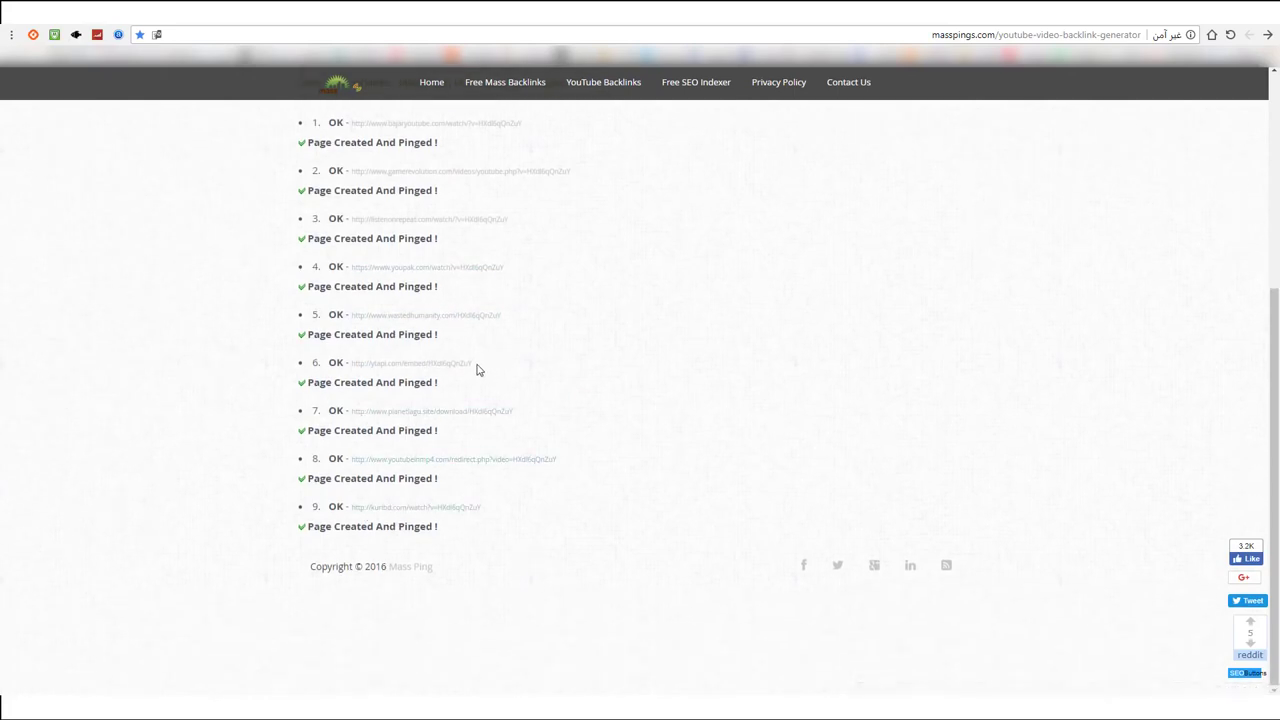
pyautogui.moveTo(477, 365); pyautogui.dragTo(352, 365)
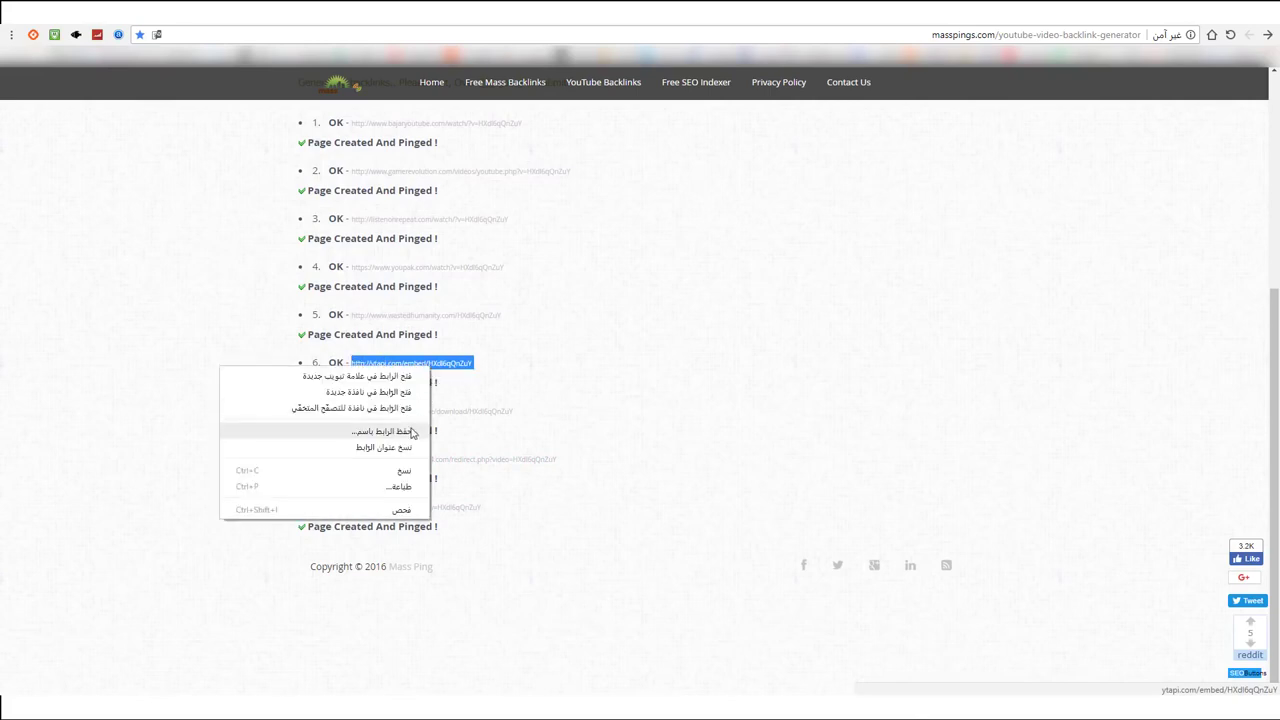
pyautogui.click(404, 381)
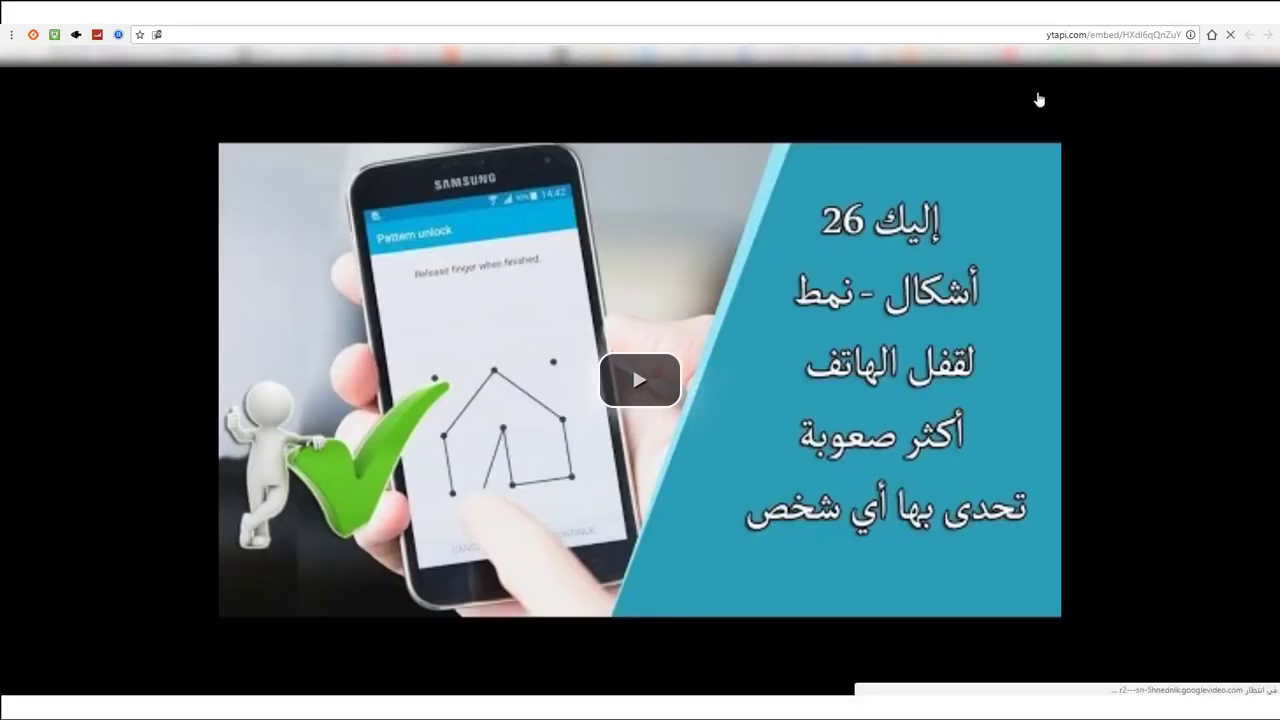
# - Check the ytapi.com address, play the embedded video briefly and close the tab
pyautogui.click(1150, 35)
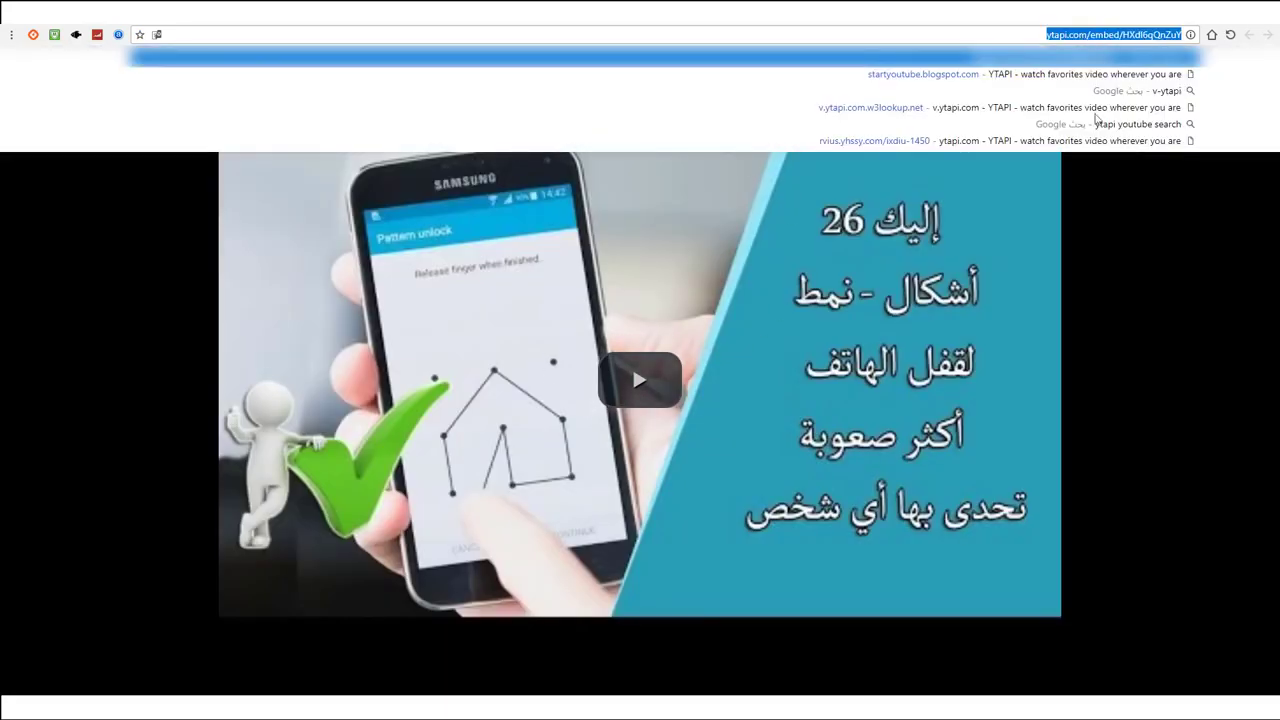
pyautogui.click(633, 393)
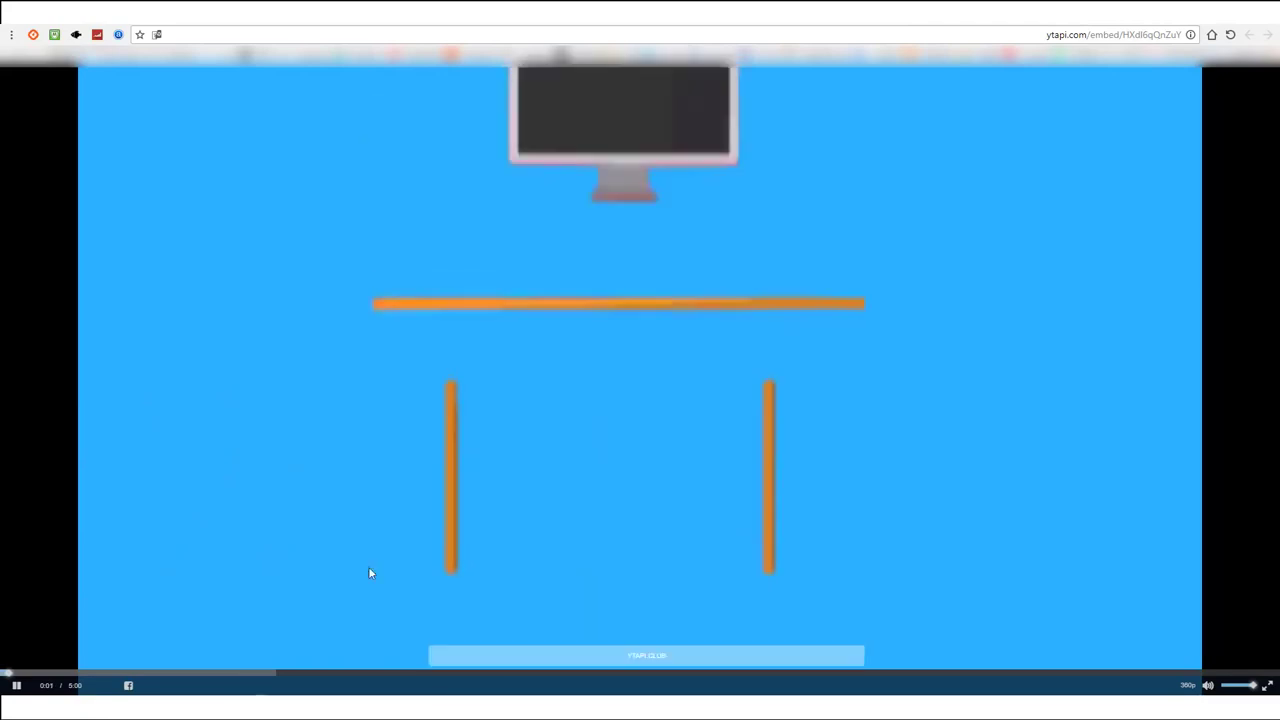
pyautogui.click(1076, 34)
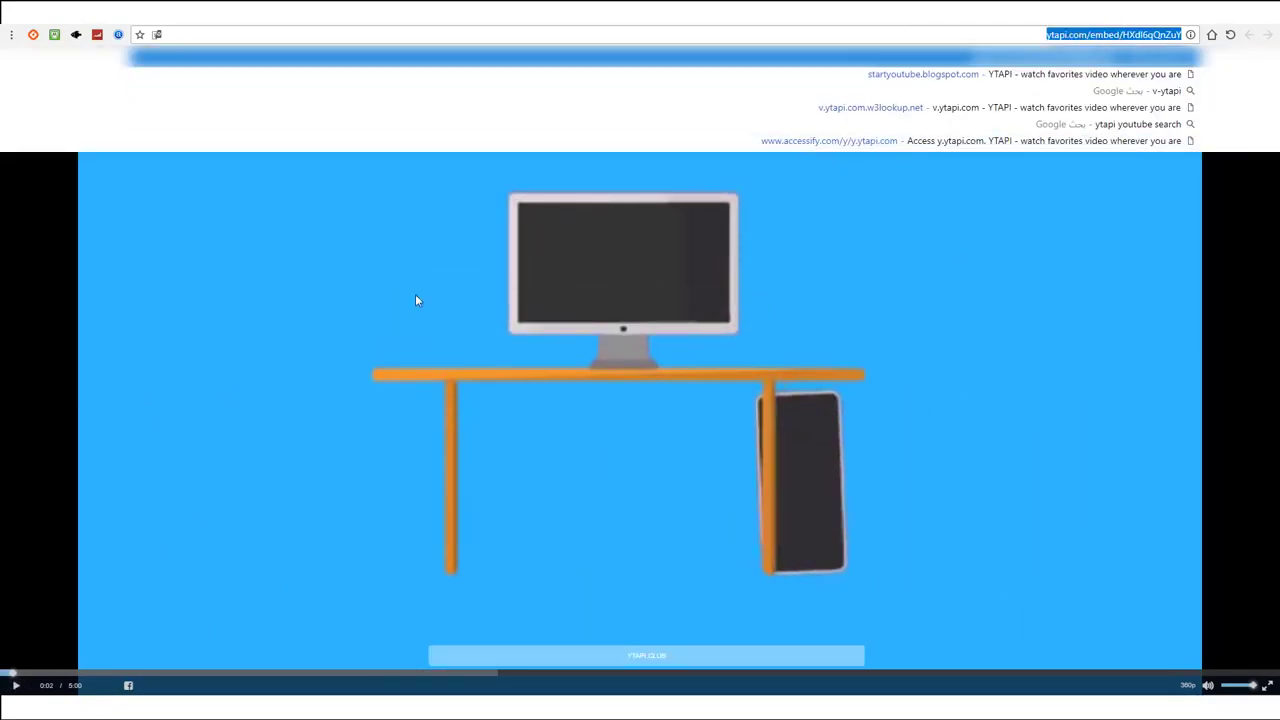
pyautogui.hotkey('ctrl', 'w')
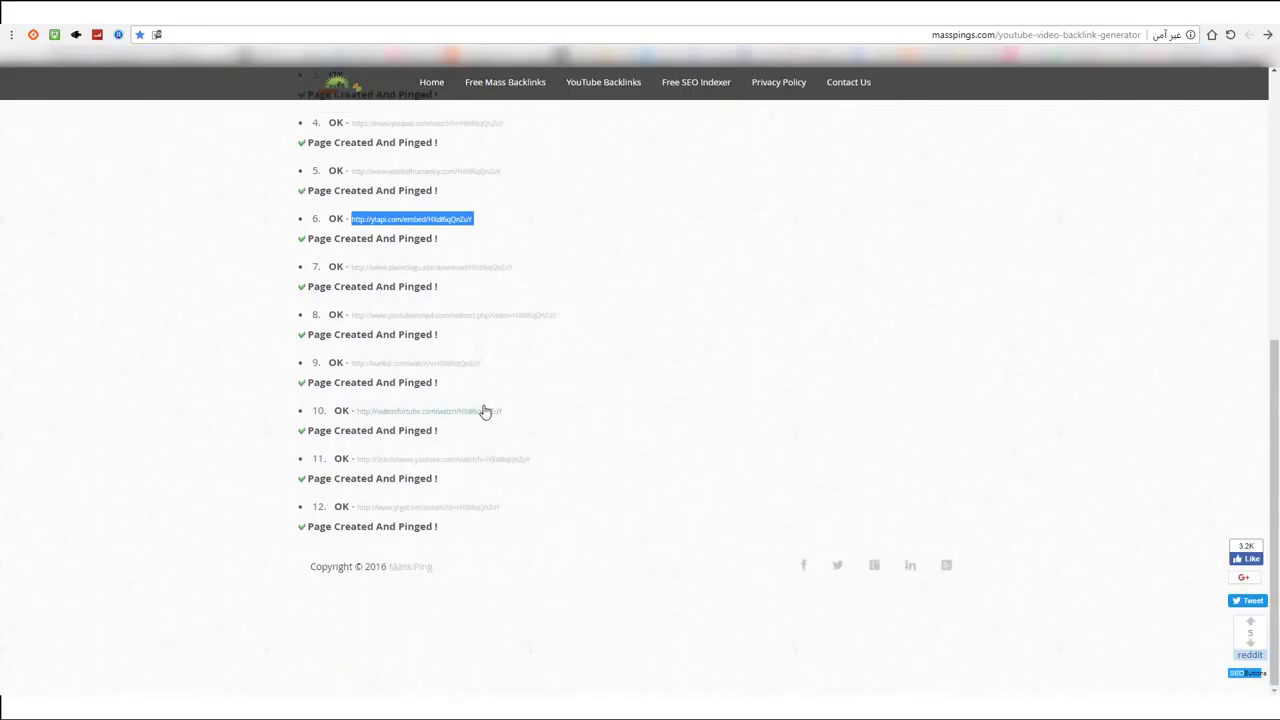
# - Inspect the audiowala.net backlink in a new tab, dismissing its banner ad and closing the extension page that pops up
pyautogui.scroll(-2, 440, 475)
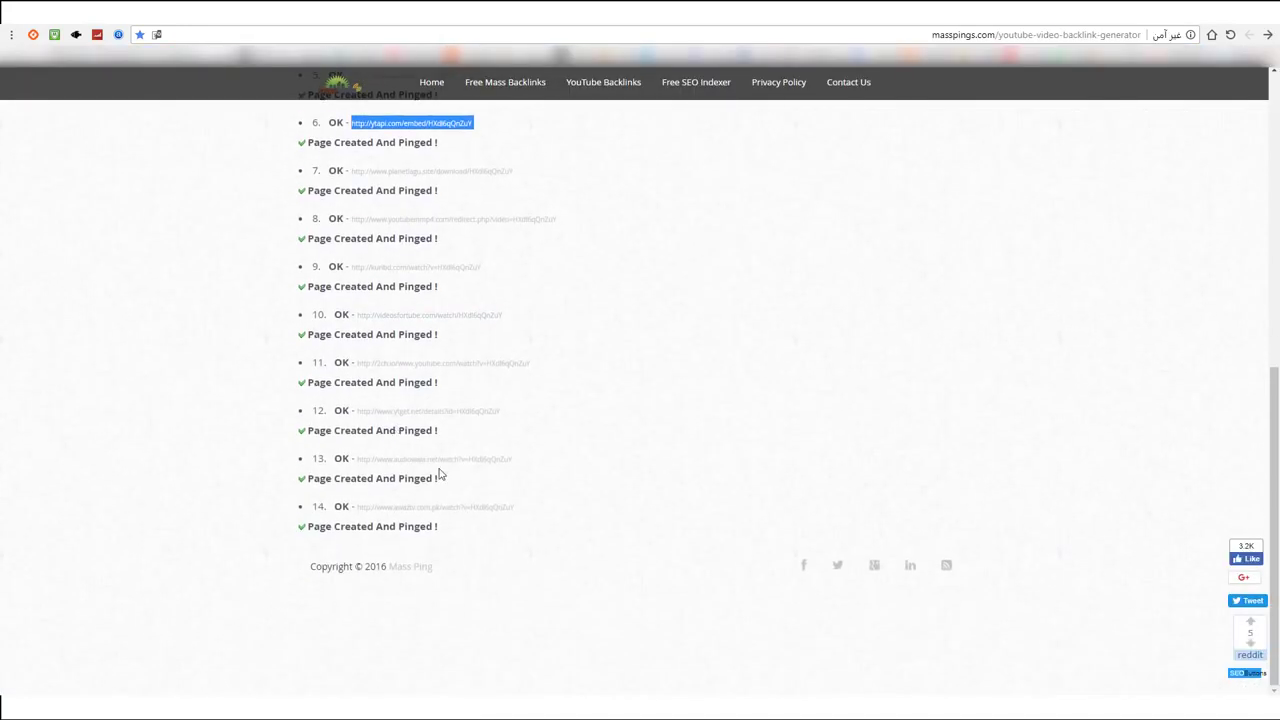
pyautogui.moveTo(514, 459); pyautogui.dragTo(357, 460)
pyautogui.rightClick(361, 472)
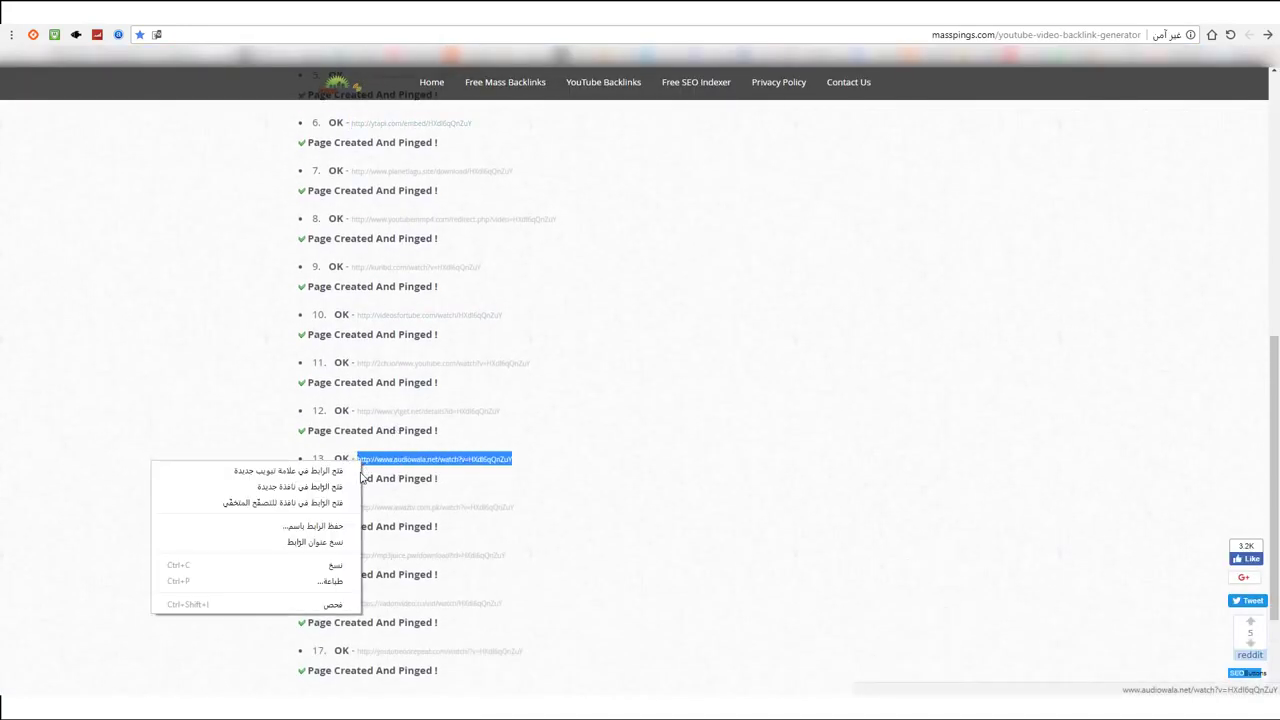
pyautogui.click(330, 470)
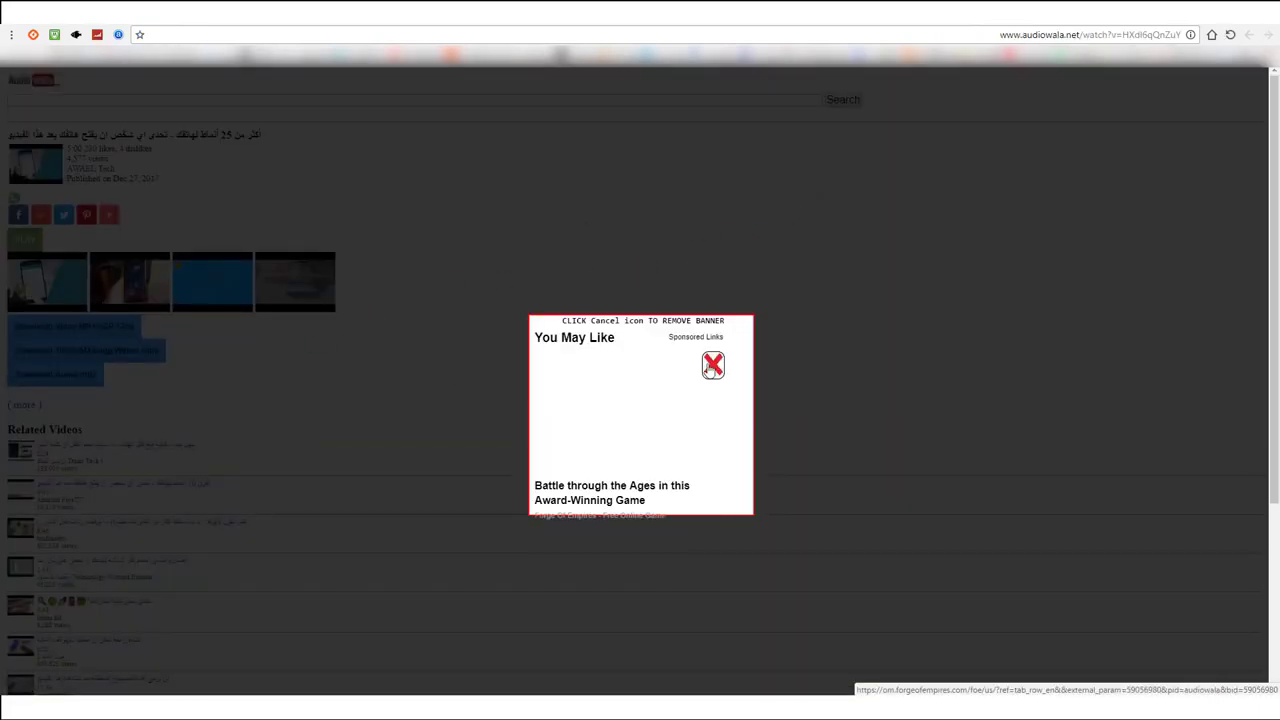
pyautogui.click(712, 366)
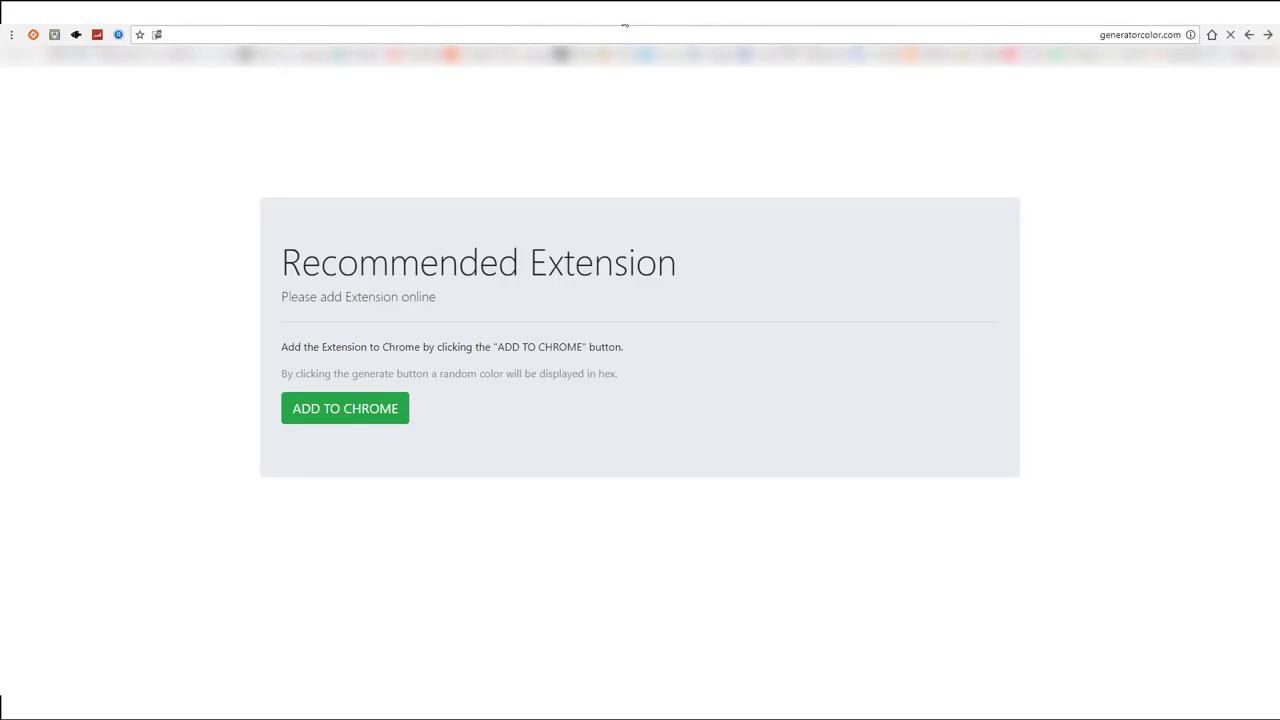
pyautogui.hotkey('ctrl', 'w')
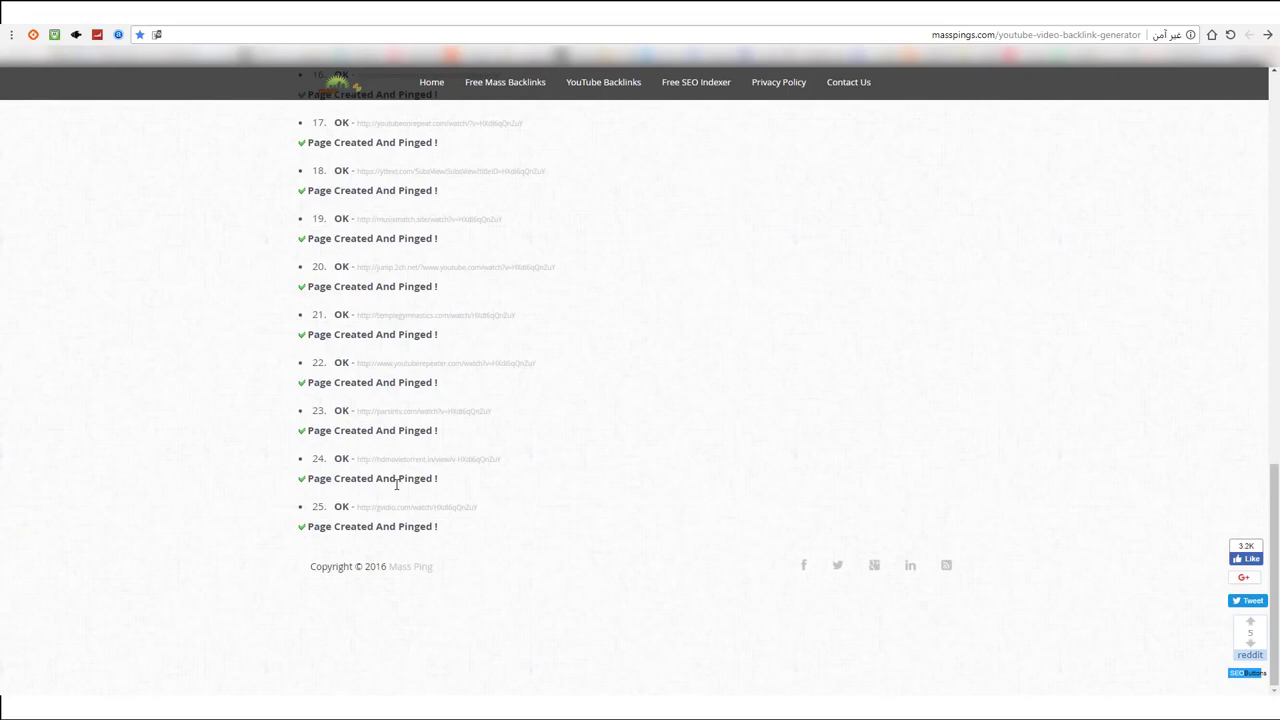
# - Review the submission status and the growing list of generated backlinks on masspings.com
pyautogui.scroll(15, 396, 484)
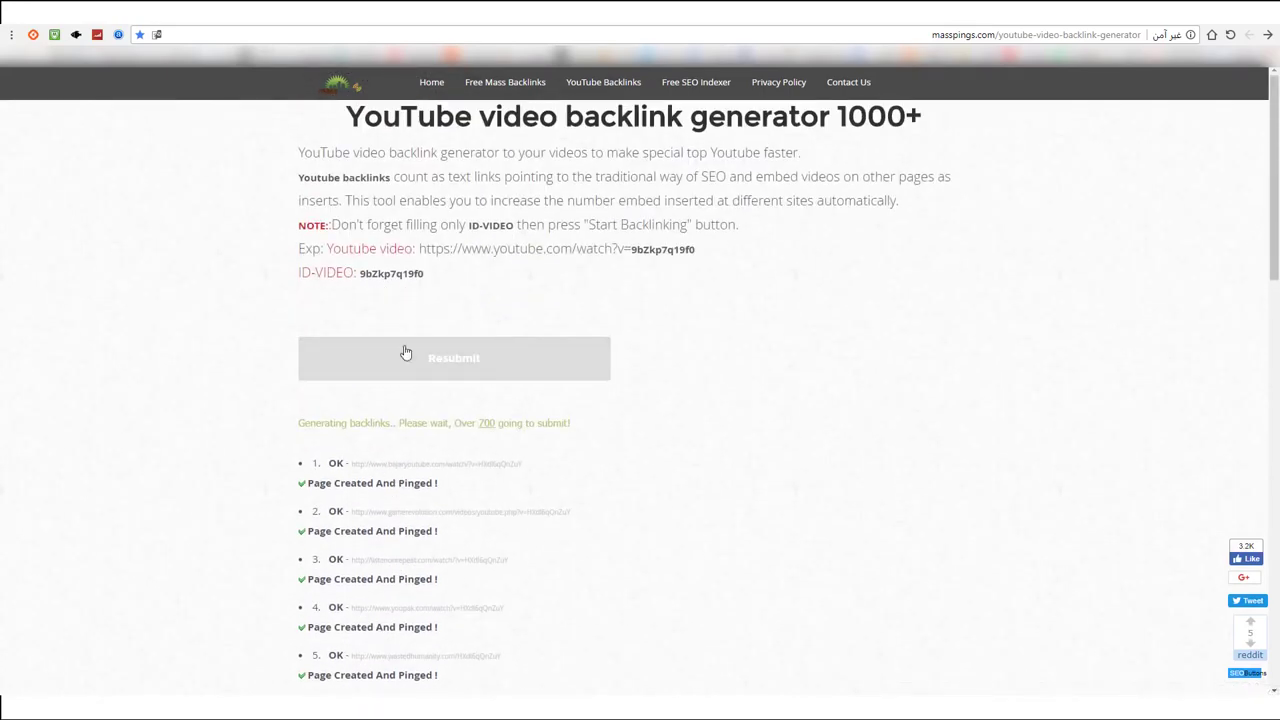
pyautogui.scroll(-12, 437, 374)
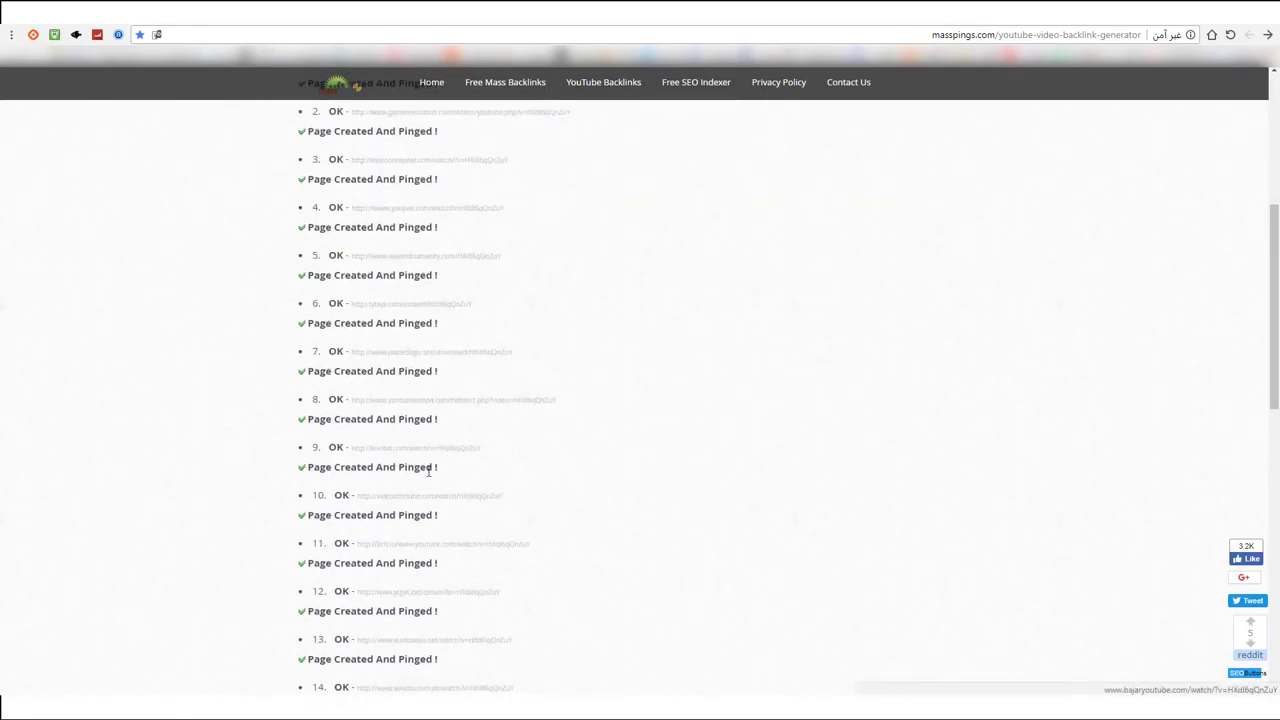
pyautogui.scroll(1, 322, 547)
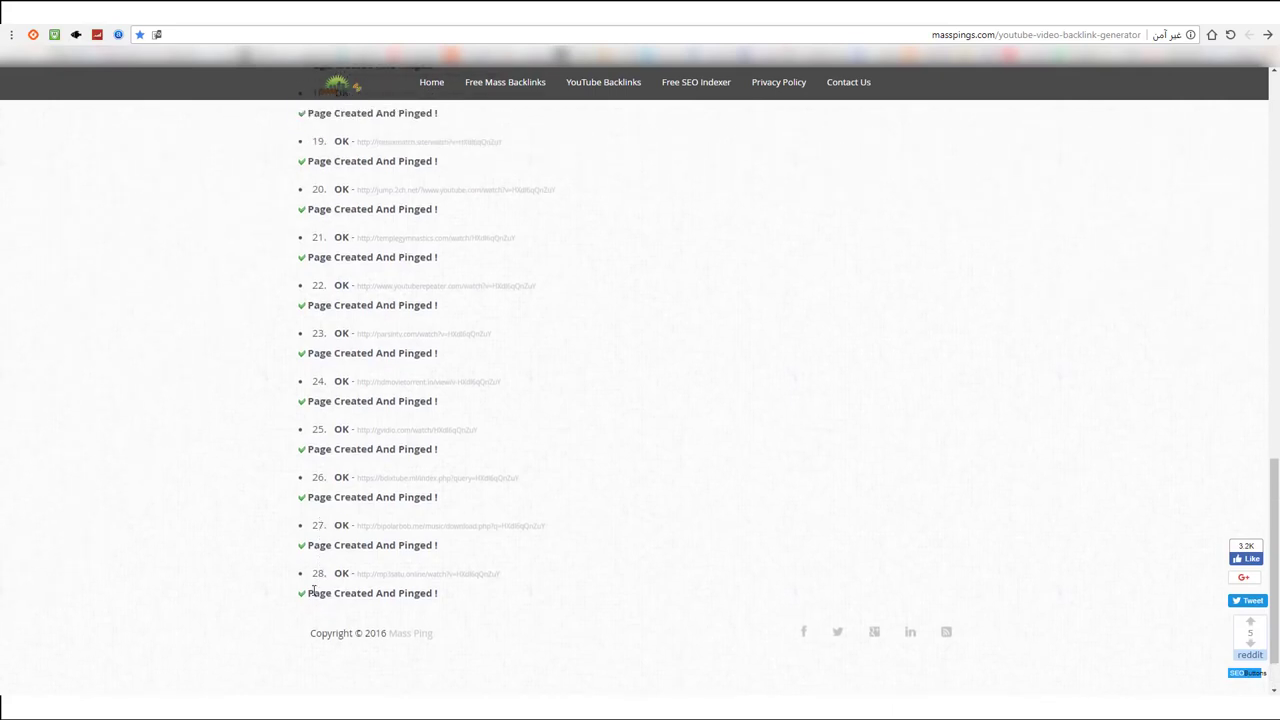
pyautogui.scroll(12, 325, 637)
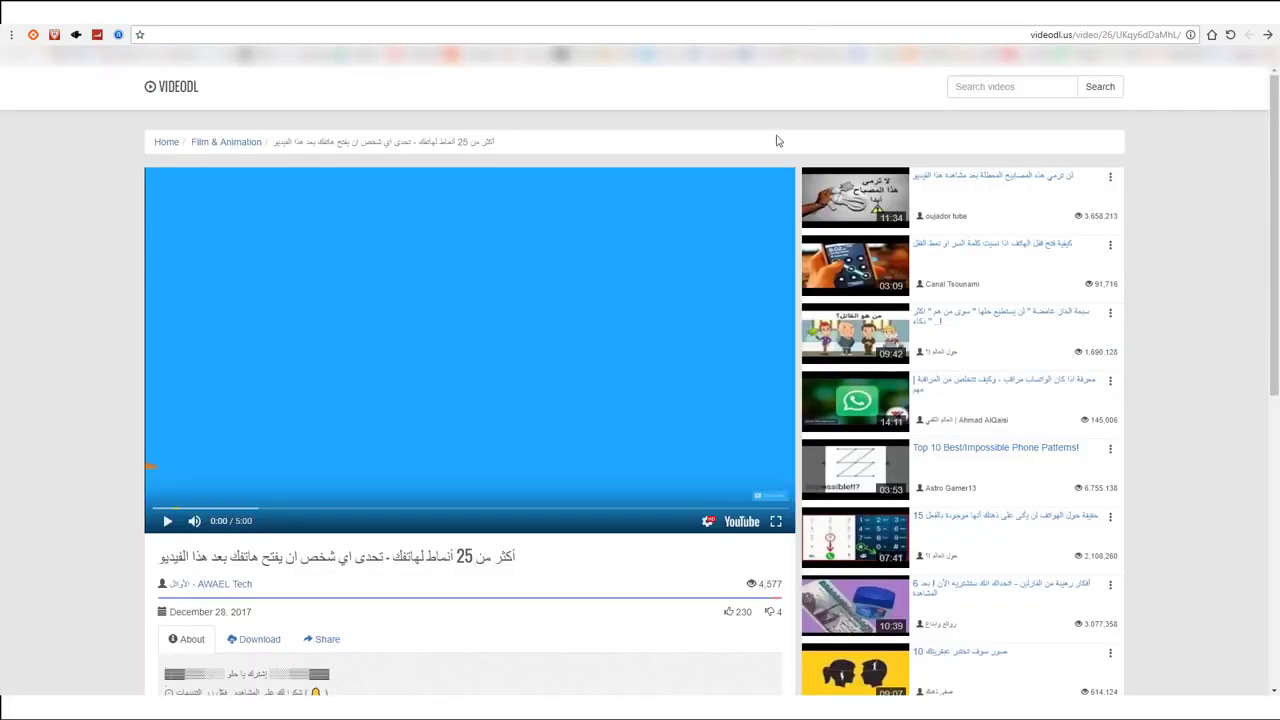
# - Examine the videodl.us backlink page, including its embedded video, description, download and share options, tags and related videos
pyautogui.scroll(-5, 297, 386)
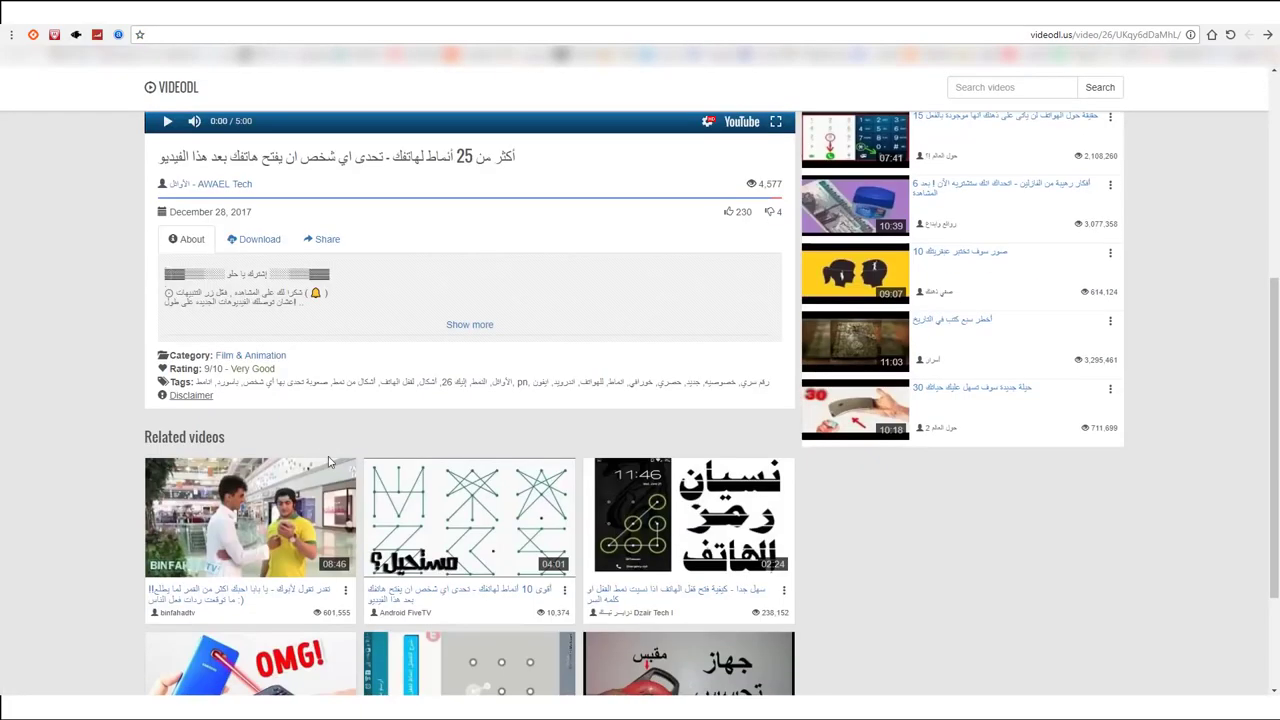
pyautogui.scroll(4, 661, 437)
pyautogui.scroll(2, 629, 380)
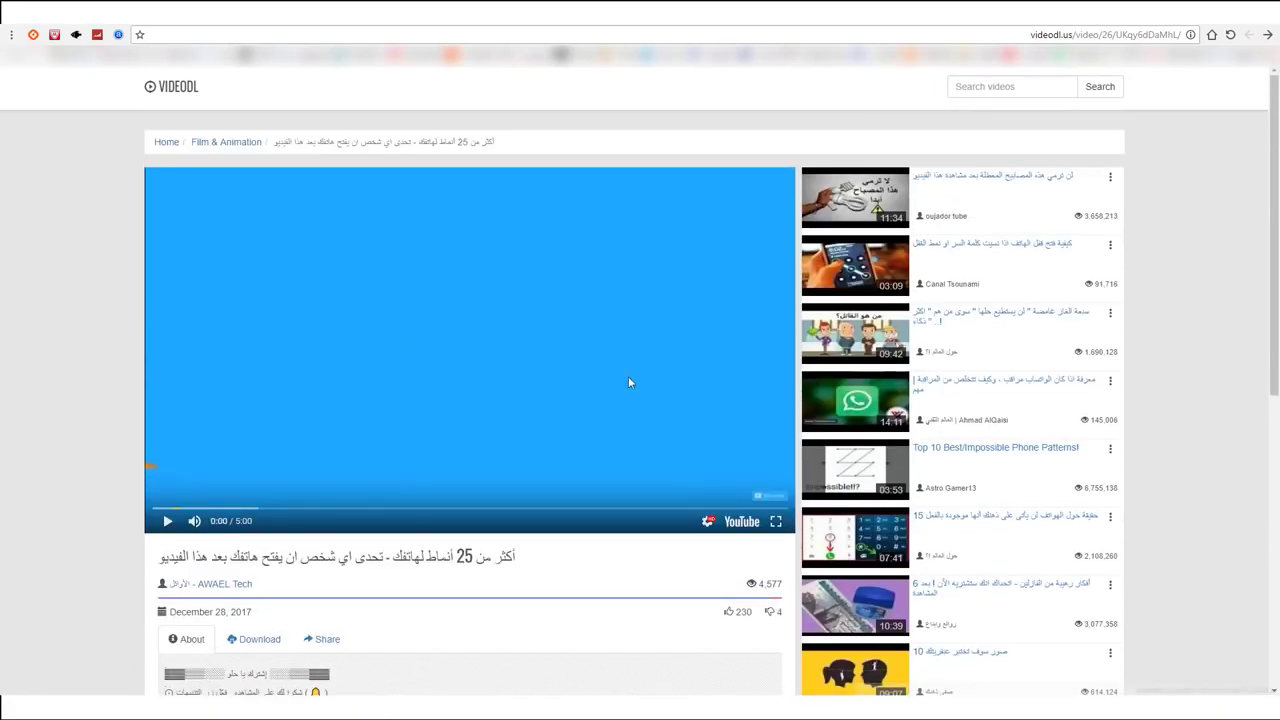
pyautogui.scroll(-2, 582, 478)
pyautogui.scroll(-4, 582, 478)
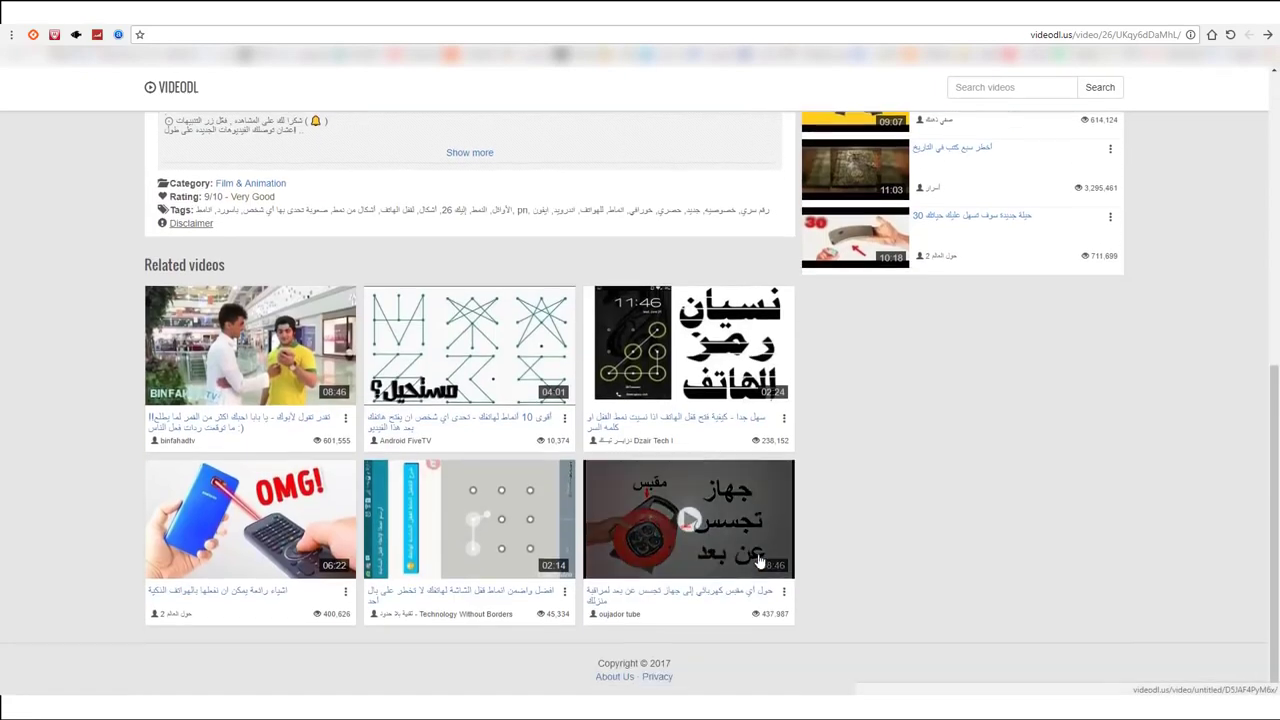
pyautogui.scroll(6, 582, 478)
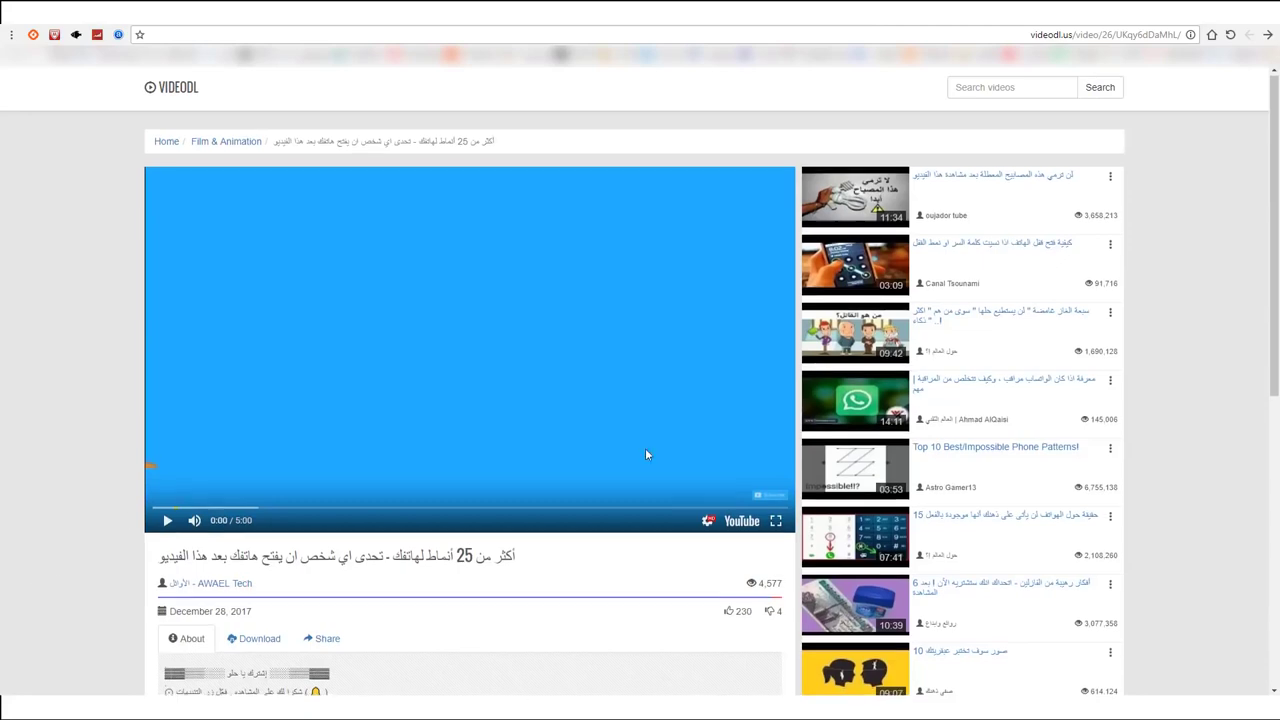
pyautogui.scroll(-3, 645, 448)
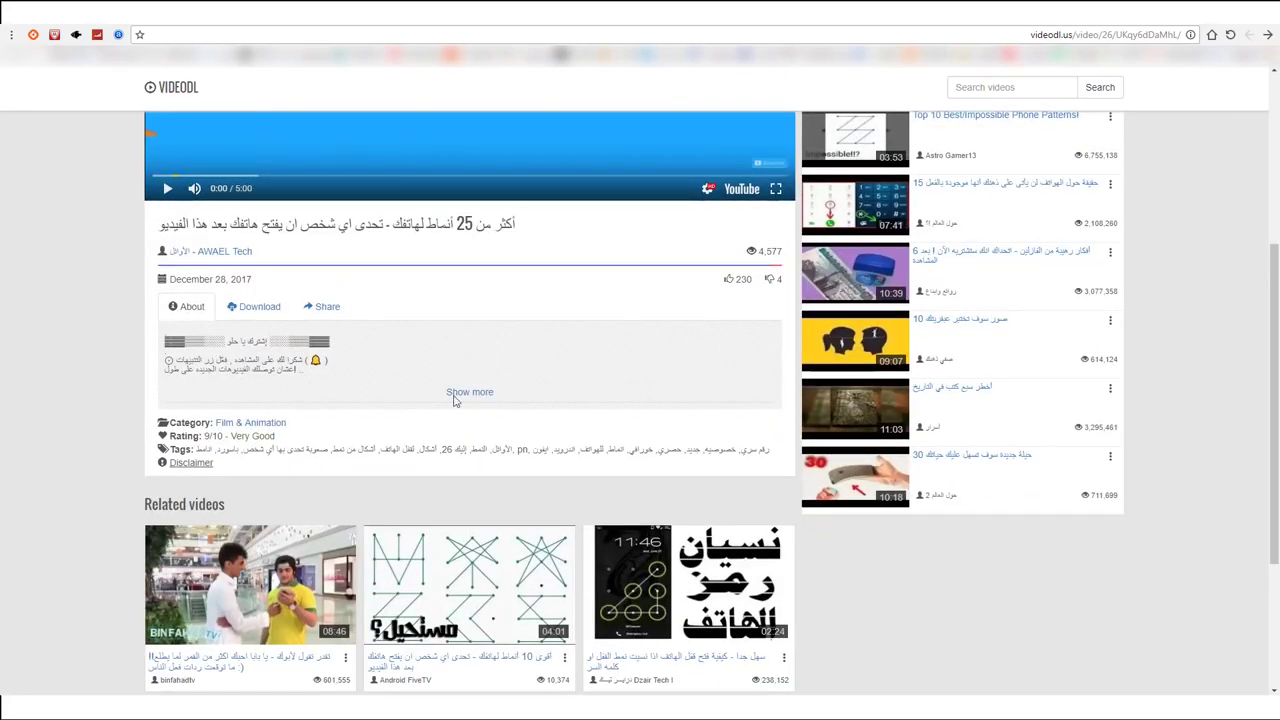
pyautogui.scroll(1, 364, 402)
pyautogui.scroll(2, 364, 402)
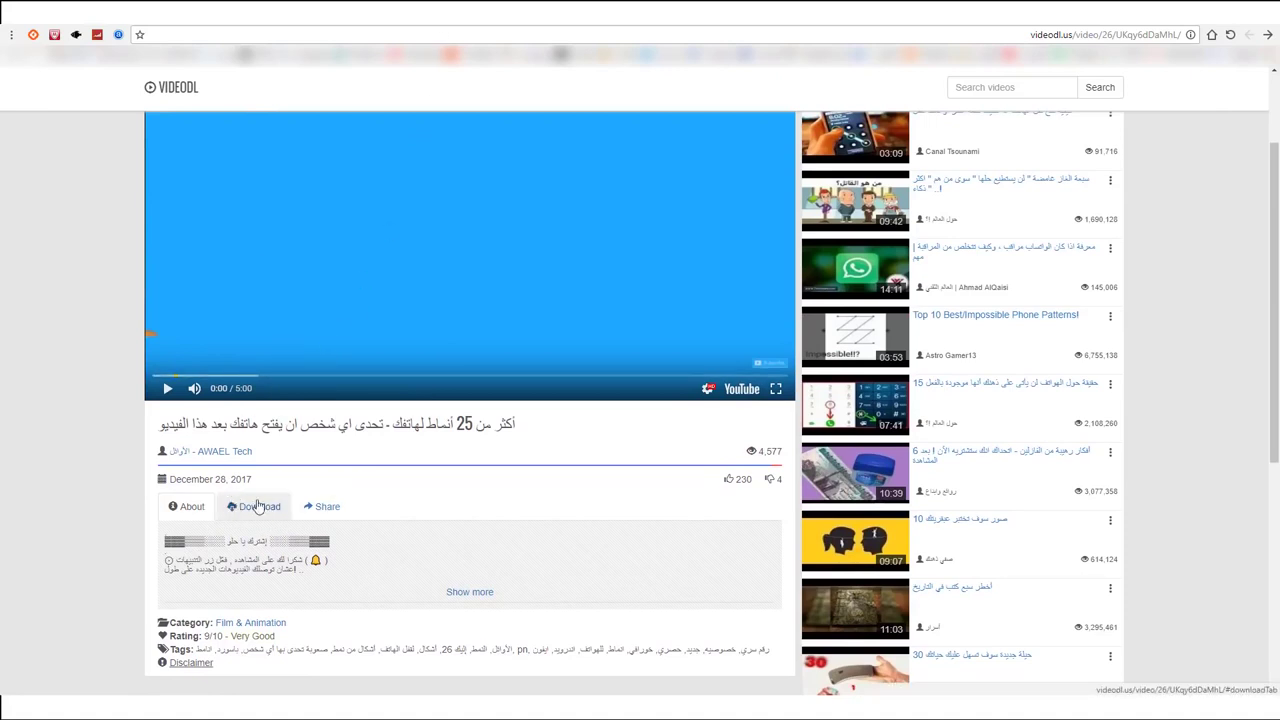
pyautogui.scroll(1, 630, 384)
pyautogui.scroll(1, 630, 384)
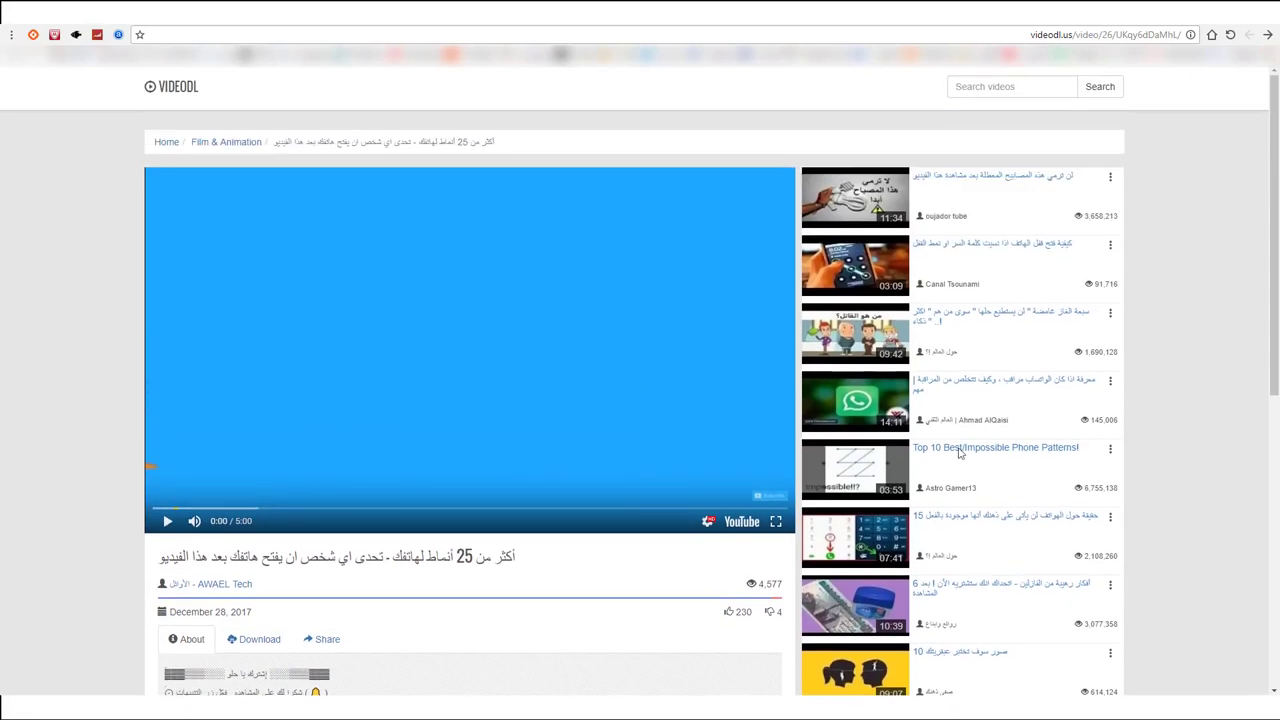